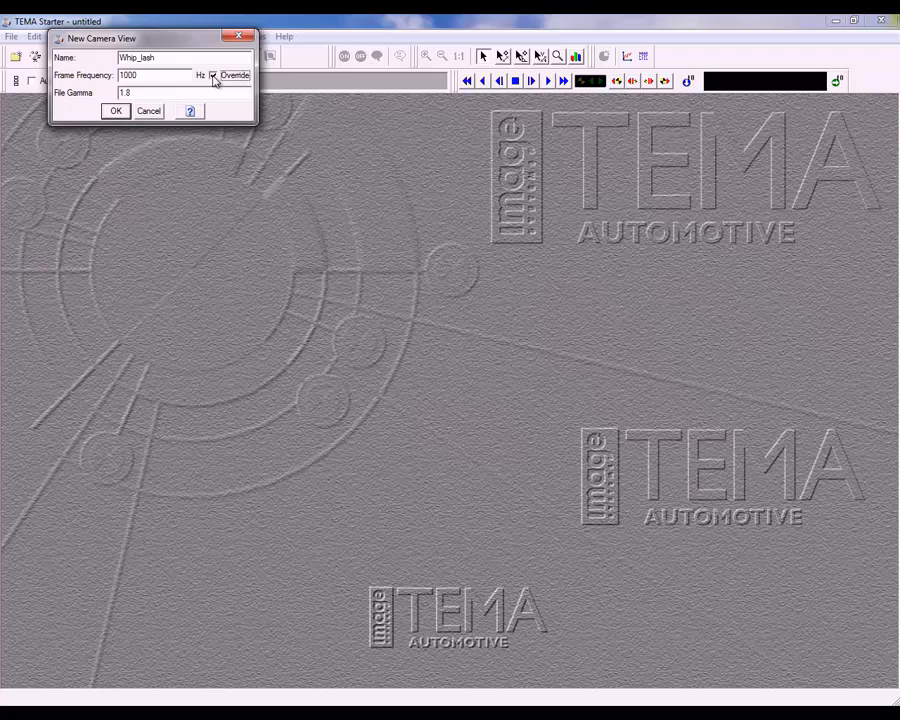
Turn off the frame frequency override and create the Whip_lash camera view.
{"action": "left_click", "coordinate": [213, 76]}
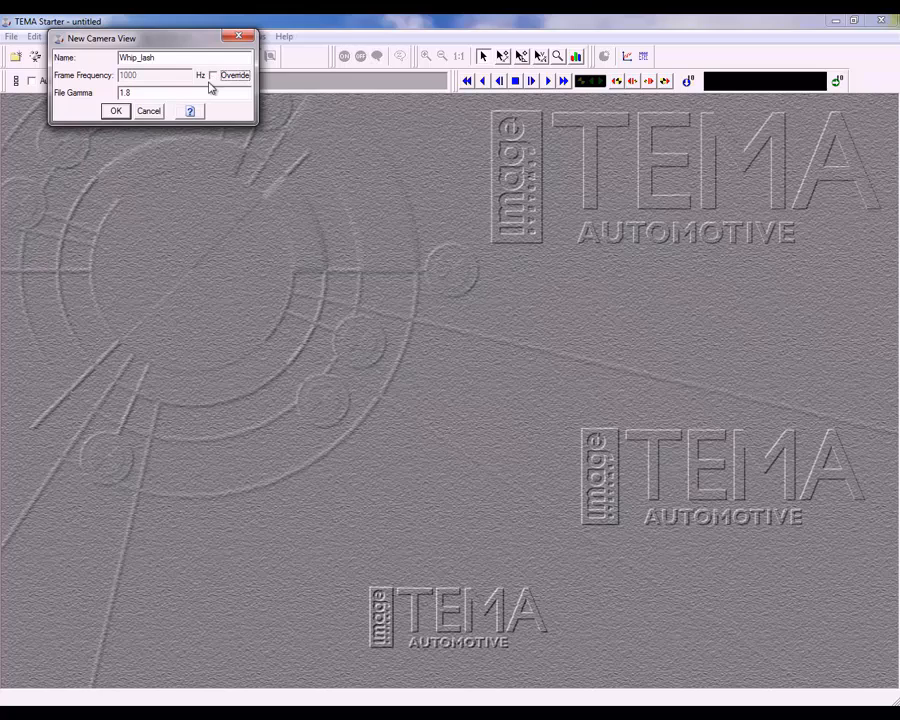
{"action": "left_click", "coordinate": [116, 111]}
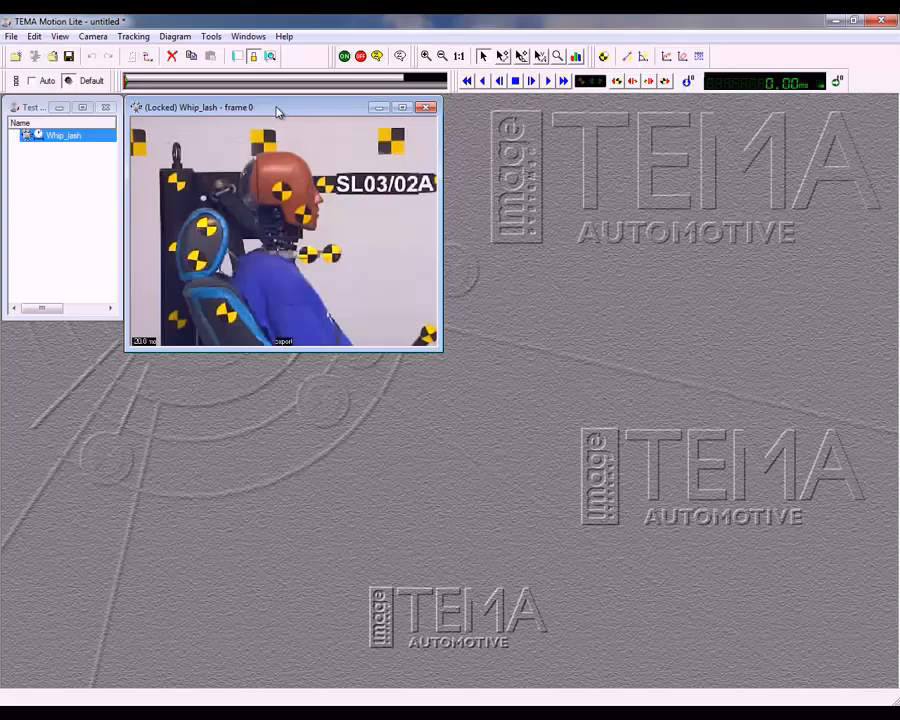
Add a tracking point on the dummy head's upper target, name it Head and accept a lost point for 3 frames.
{"action": "left_click", "coordinate": [604, 58]}
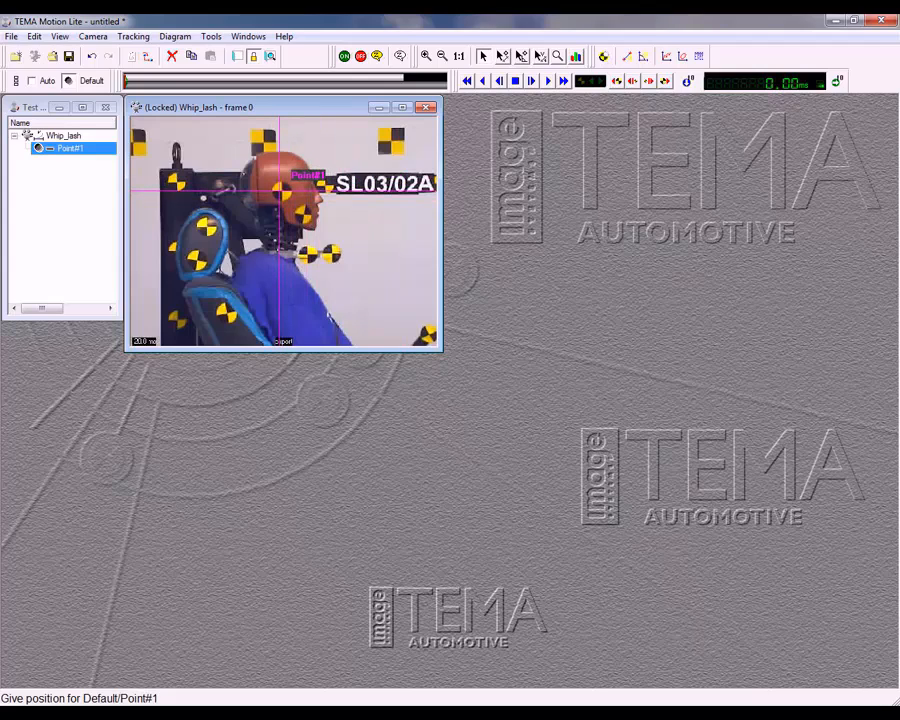
{"action": "left_click", "coordinate": [279, 188]}
{"action": "right_click", "coordinate": [281, 191]}
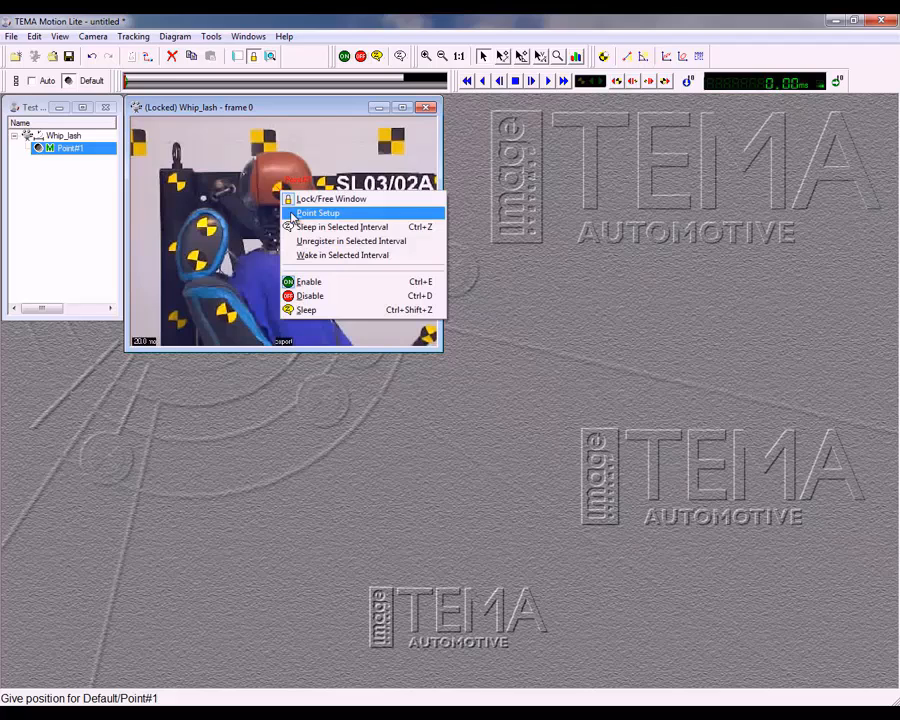
{"action": "left_click", "coordinate": [300, 213]}
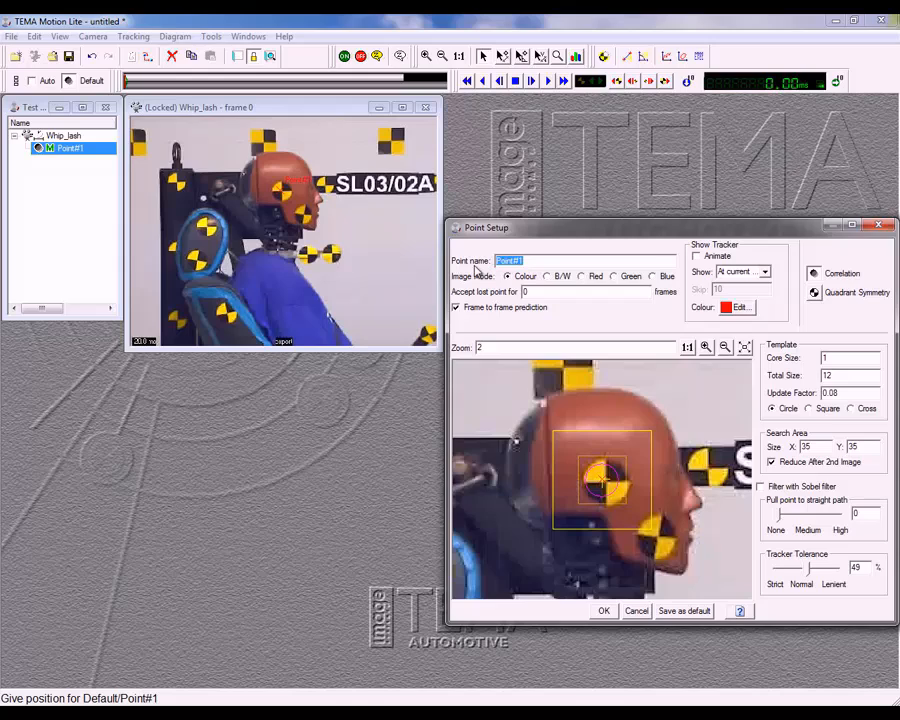
{"action": "type", "text": "Head"}
{"action": "double_click", "coordinate": [521, 292]}
{"action": "type", "text": "3"}
Set the Head point to Quadrant Symmetry with object size 9, search area X 36 and reduction after the second image, keeping frame to frame prediction on.
{"action": "left_click", "coordinate": [815, 294]}
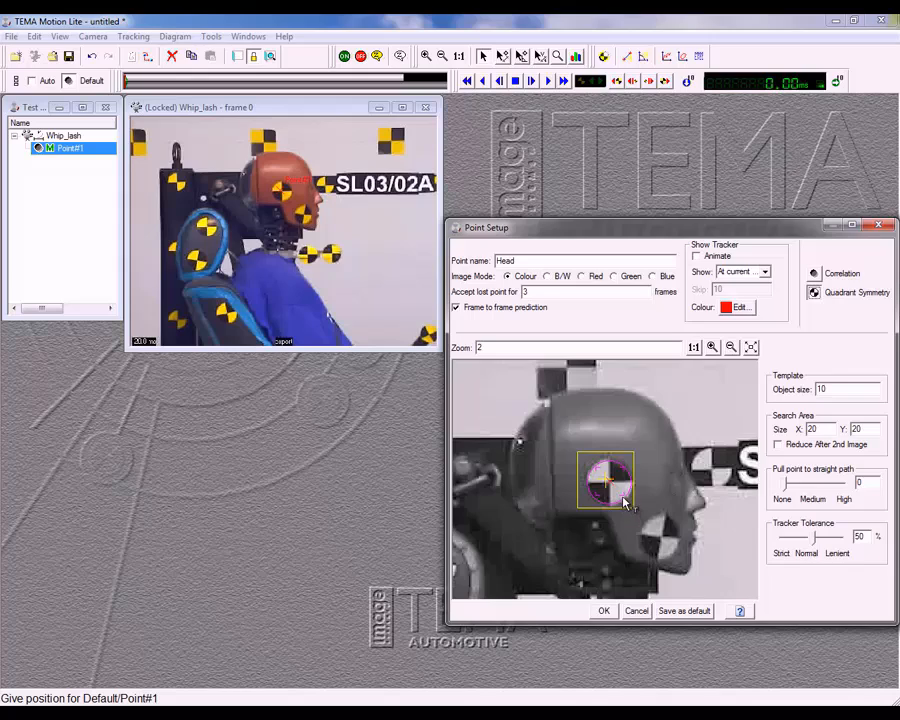
{"action": "mouse_move", "coordinate": [623, 497]}
{"action": "left_mouse_down"}
{"action": "mouse_move", "coordinate": [626, 486]}
{"action": "mouse_move", "coordinate": [628, 494]}
{"action": "left_mouse_up"}
{"action": "left_click_drag", "start_coordinate": [620, 507], "coordinate": [656, 520]}
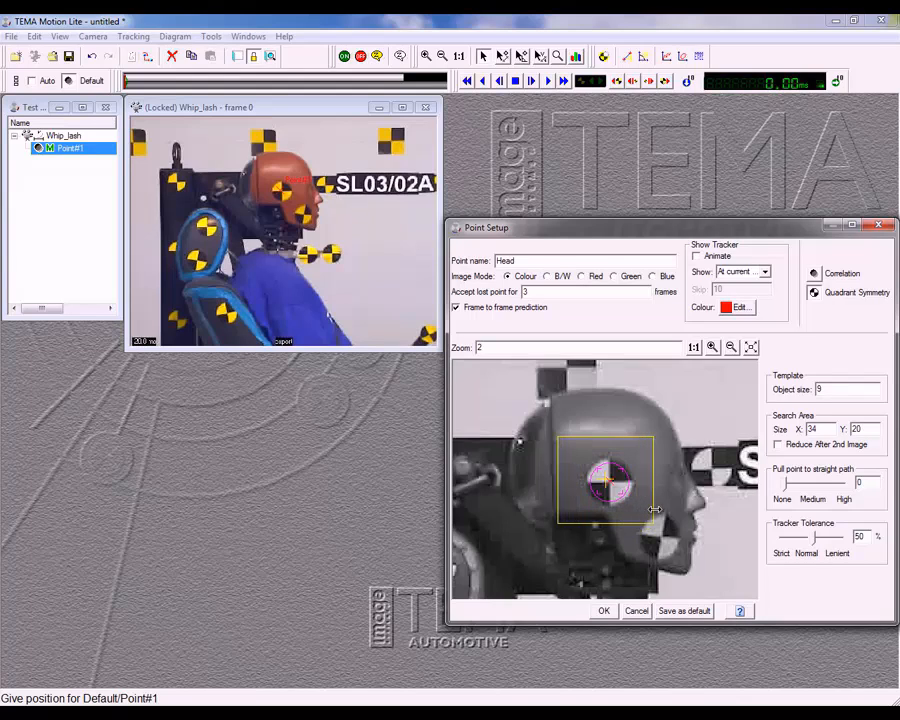
{"action": "left_click", "coordinate": [785, 447]}
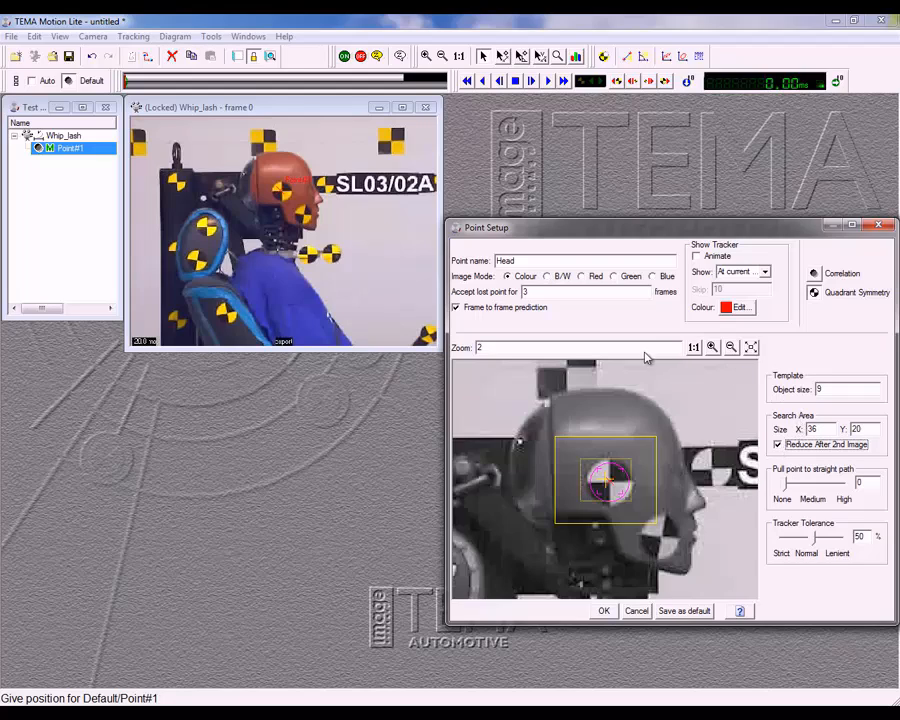
{"action": "left_click", "coordinate": [456, 312]}
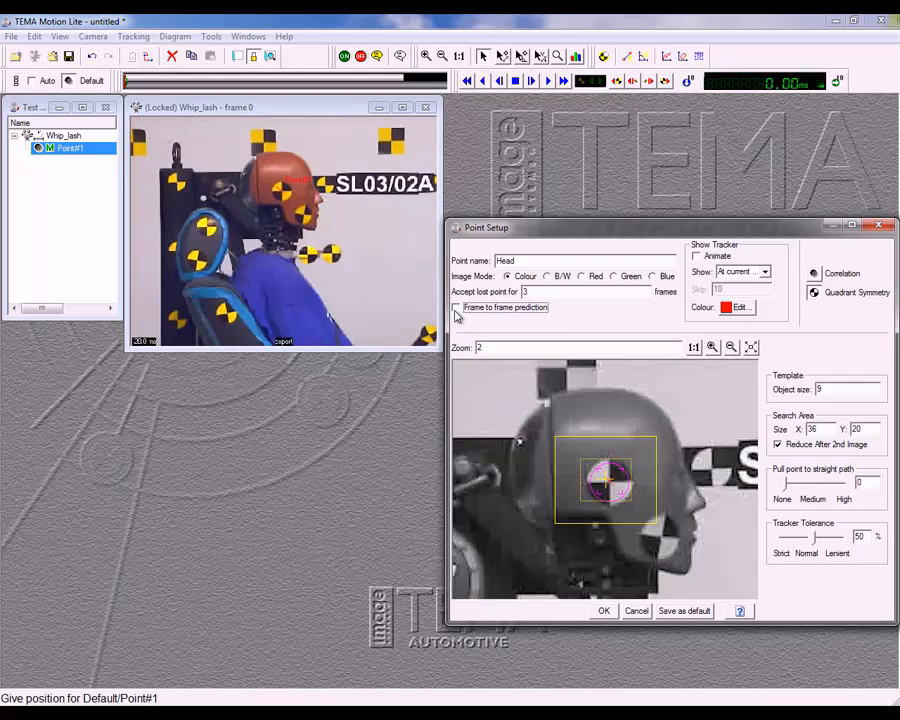
{"action": "left_click", "coordinate": [456, 310]}
{"action": "left_click", "coordinate": [604, 611]}
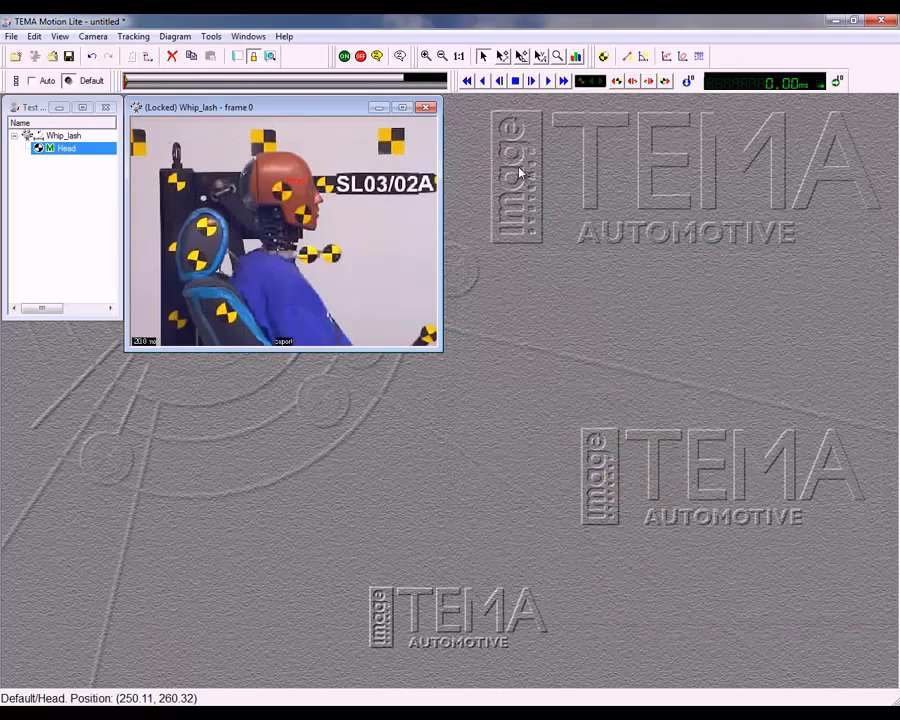
Add a tracking point on the target near the dummy's jaw, name it Scaling and set it to Quadrant Symmetry.
{"action": "left_click", "coordinate": [600, 56]}
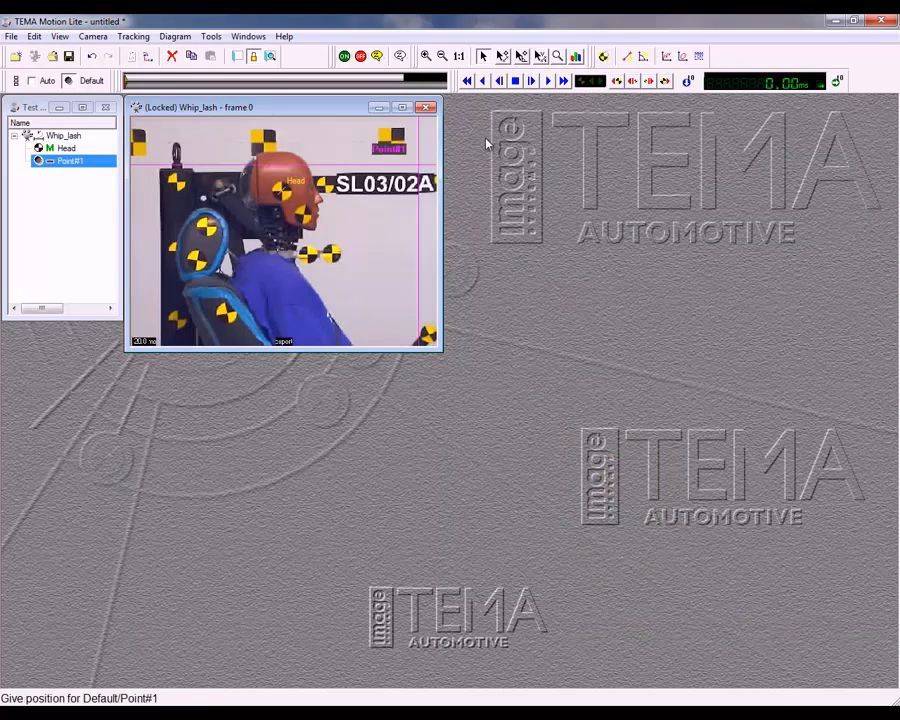
{"action": "left_click", "coordinate": [305, 214]}
{"action": "right_click", "coordinate": [306, 217]}
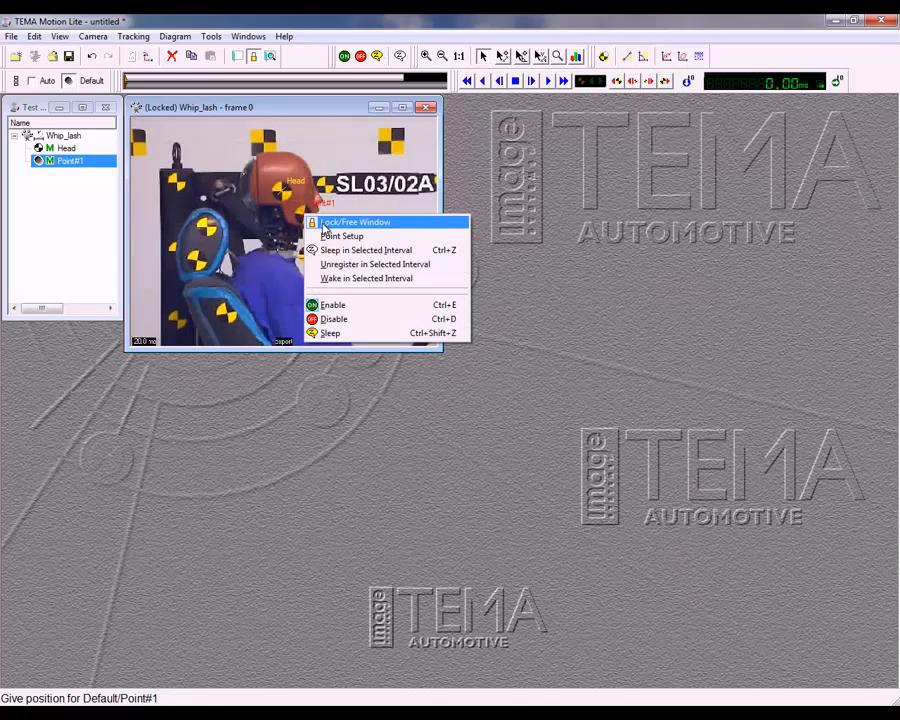
{"action": "left_click", "coordinate": [340, 236]}
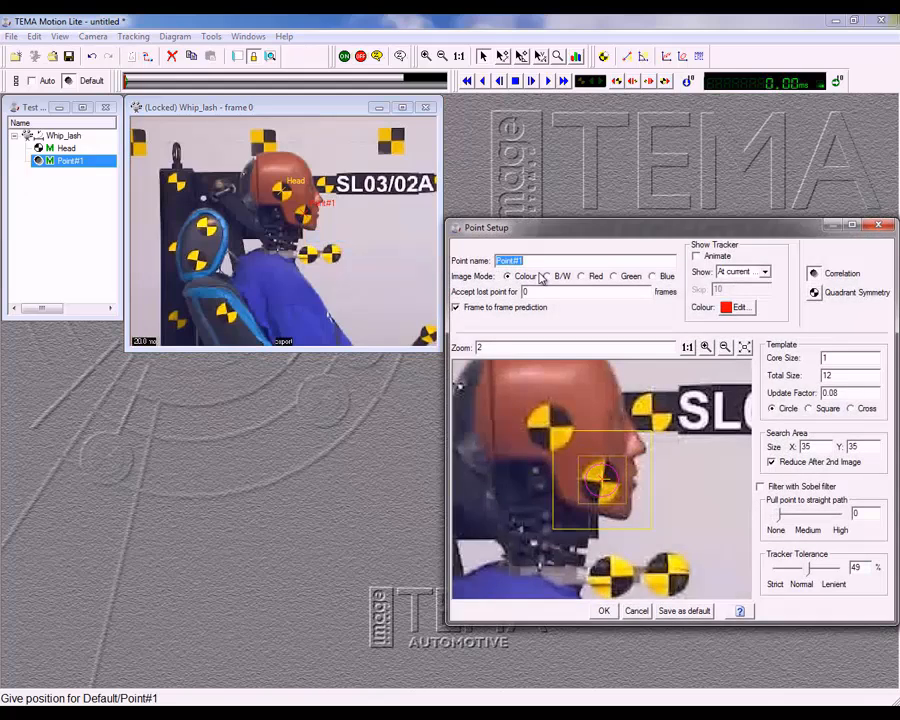
{"action": "type", "text": "Scaling"}
{"action": "left_click", "coordinate": [814, 292]}
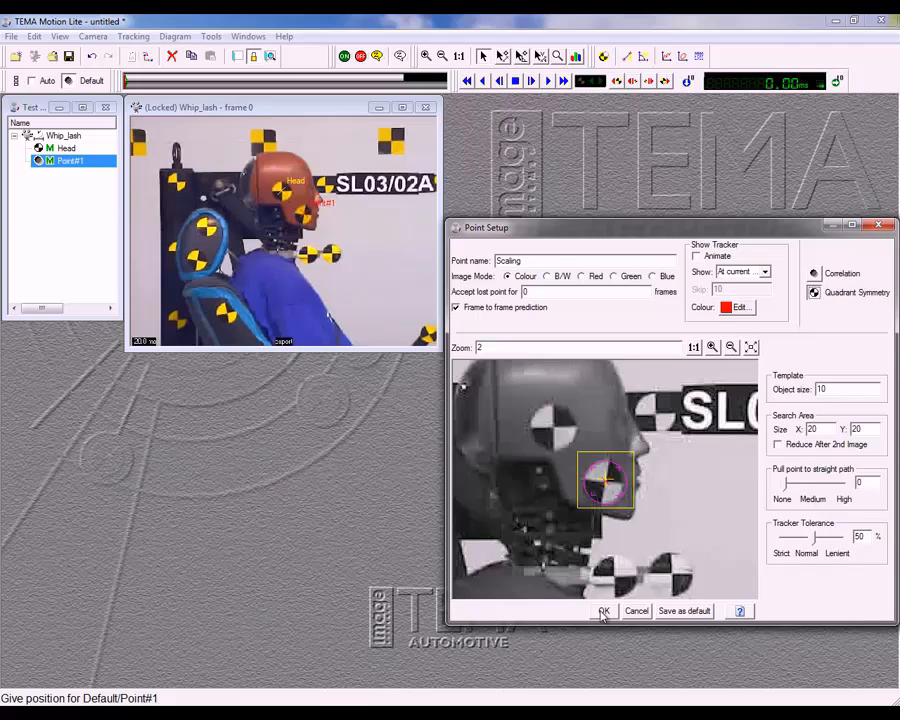
{"action": "left_click", "coordinate": [604, 611]}
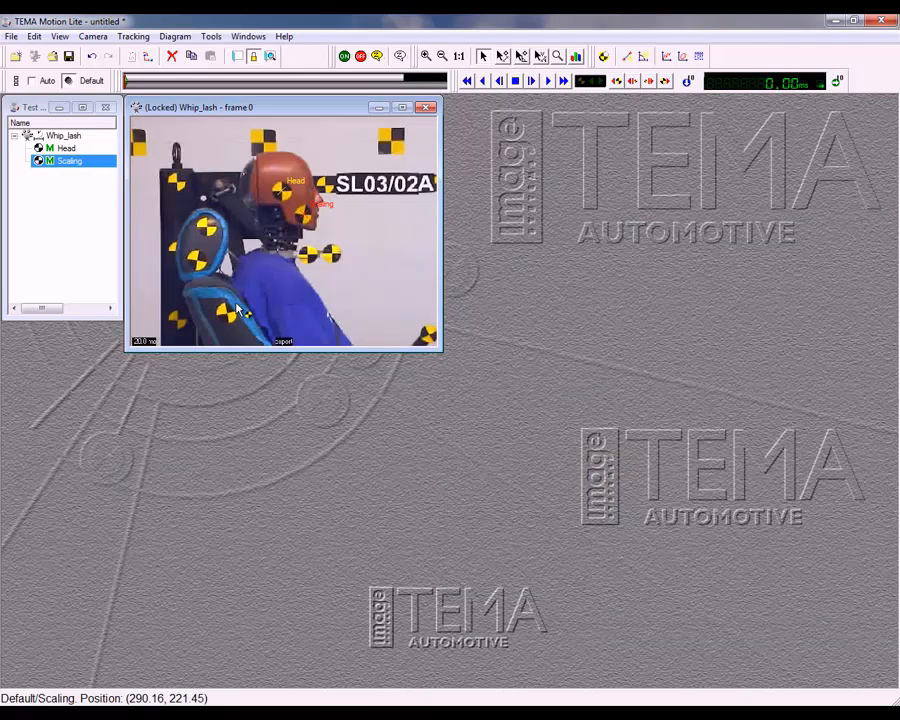
Enable Single Parallel scaling for the Whip_lash view in Static time mode, with the current time as reference time.
{"action": "left_click", "coordinate": [34, 37]}
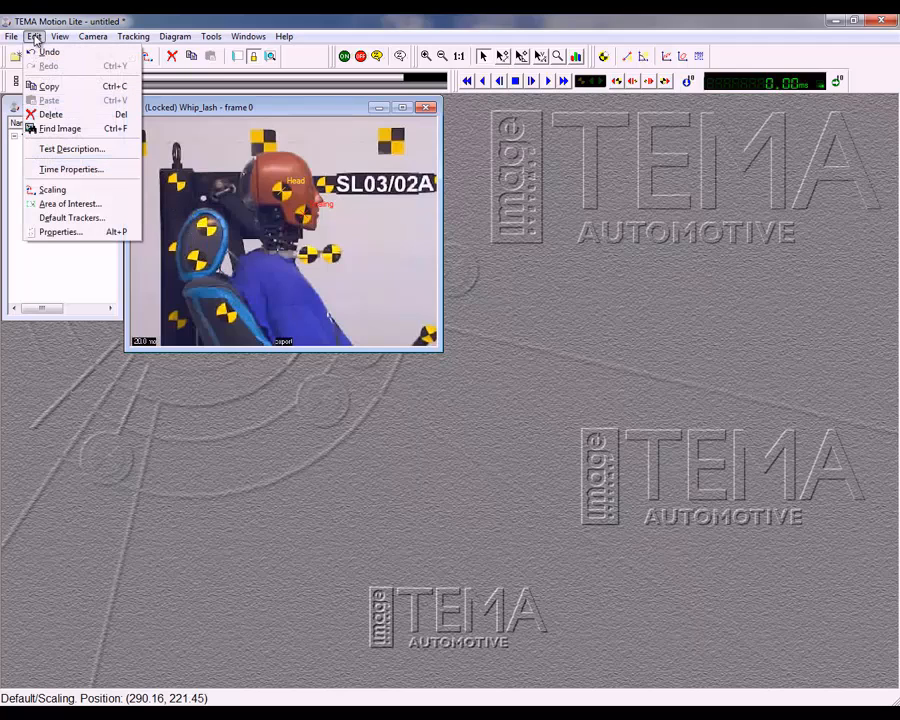
{"action": "left_click", "coordinate": [80, 192]}
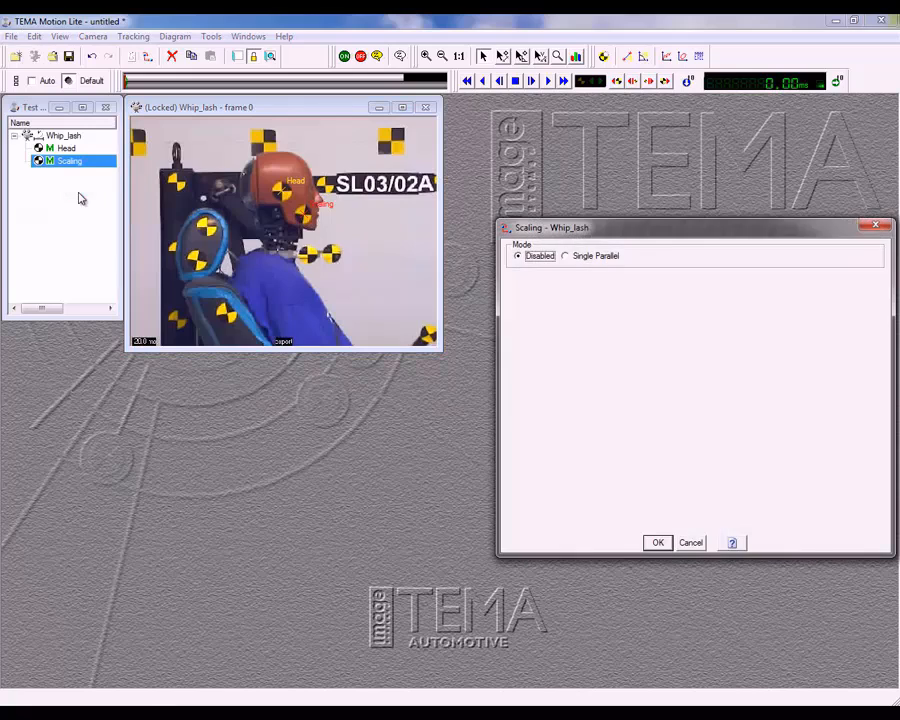
{"action": "left_click", "coordinate": [566, 259]}
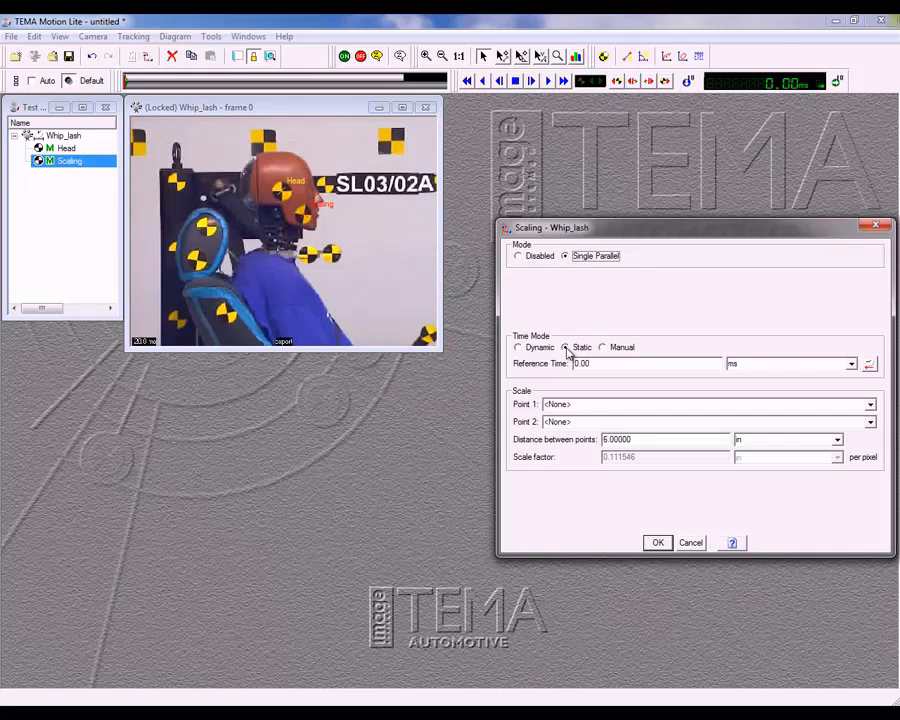
{"action": "left_click", "coordinate": [869, 366]}
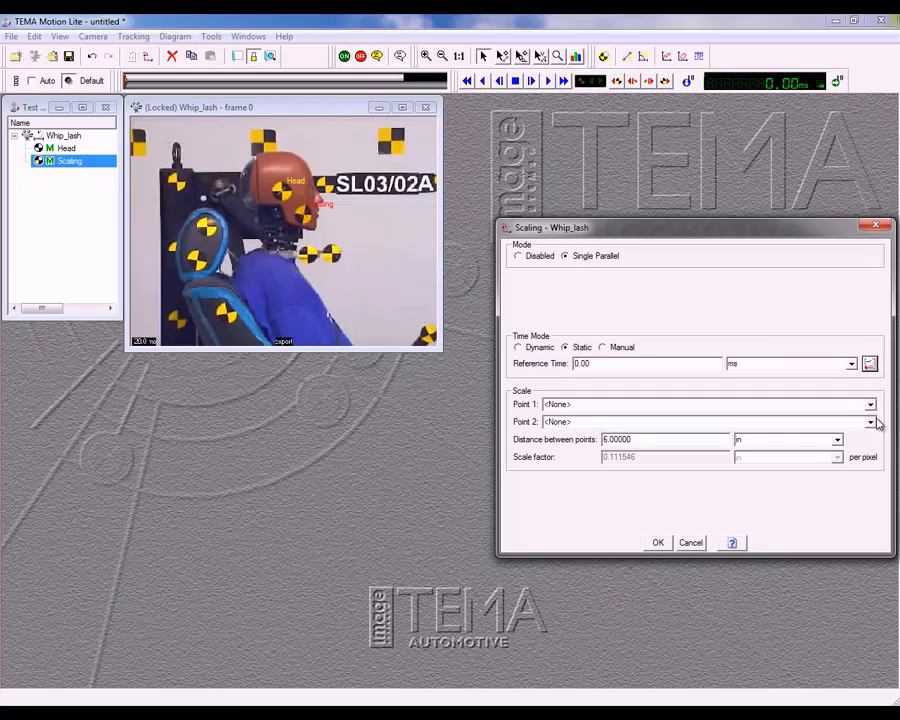
Use Head as scale point 1 and Scaling as point 2 at a distance of 6 in, and apply the Static scaling.
{"action": "left_click", "coordinate": [870, 405]}
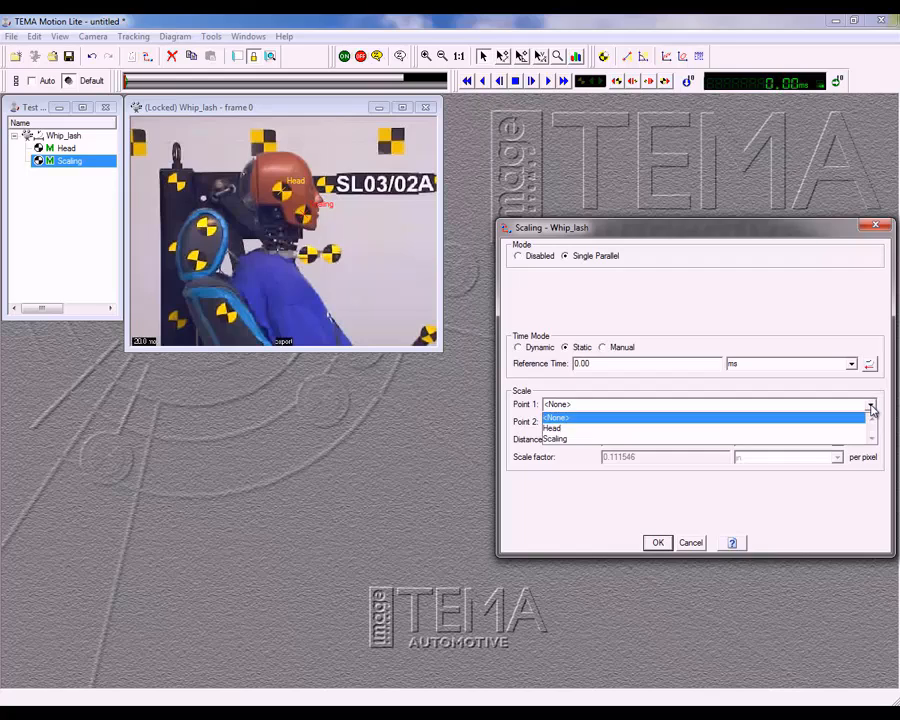
{"action": "left_click", "coordinate": [864, 427]}
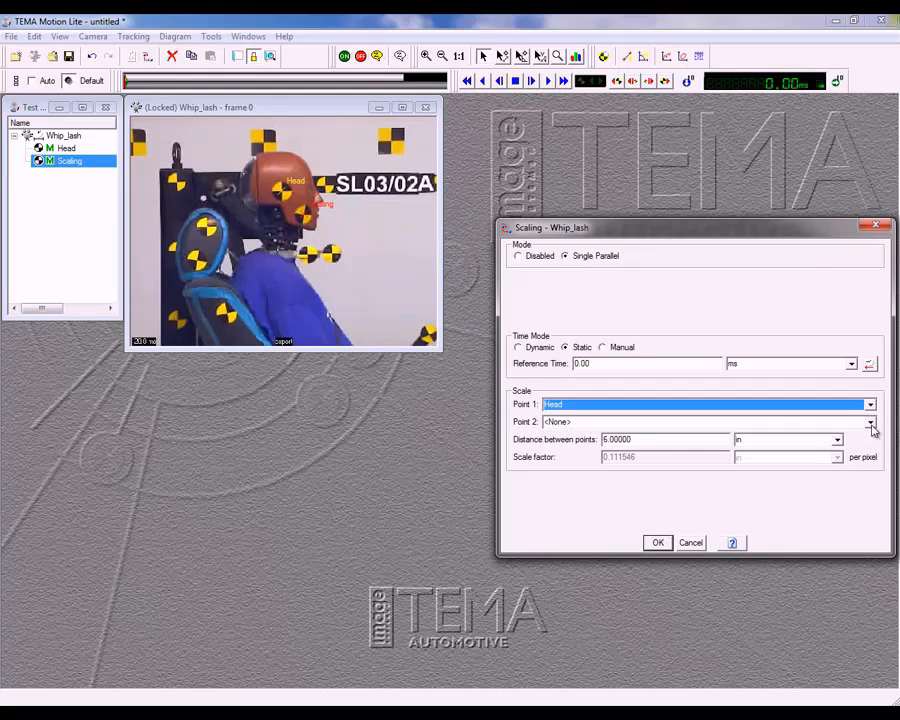
{"action": "left_click", "coordinate": [871, 422]}
{"action": "left_click", "coordinate": [862, 457]}
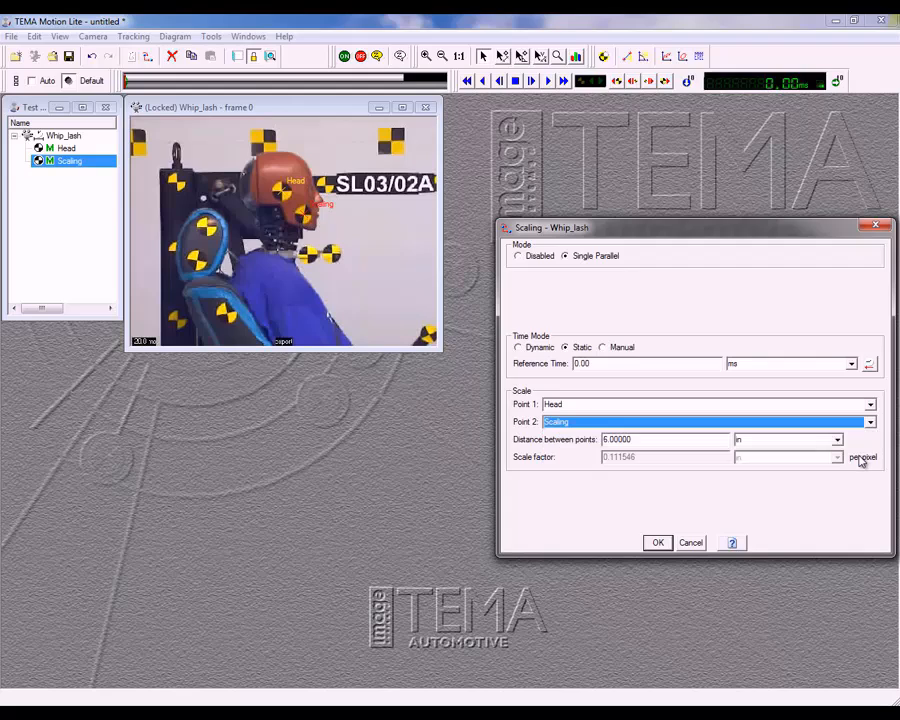
{"action": "left_click_drag", "start_coordinate": [640, 439], "coordinate": [578, 441]}
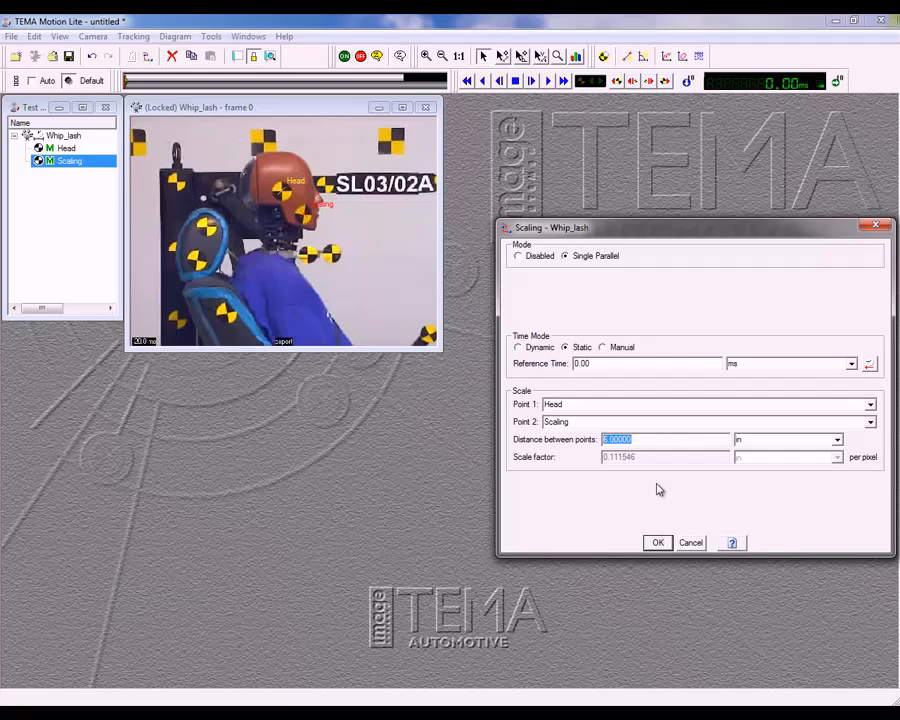
{"action": "left_click", "coordinate": [604, 349]}
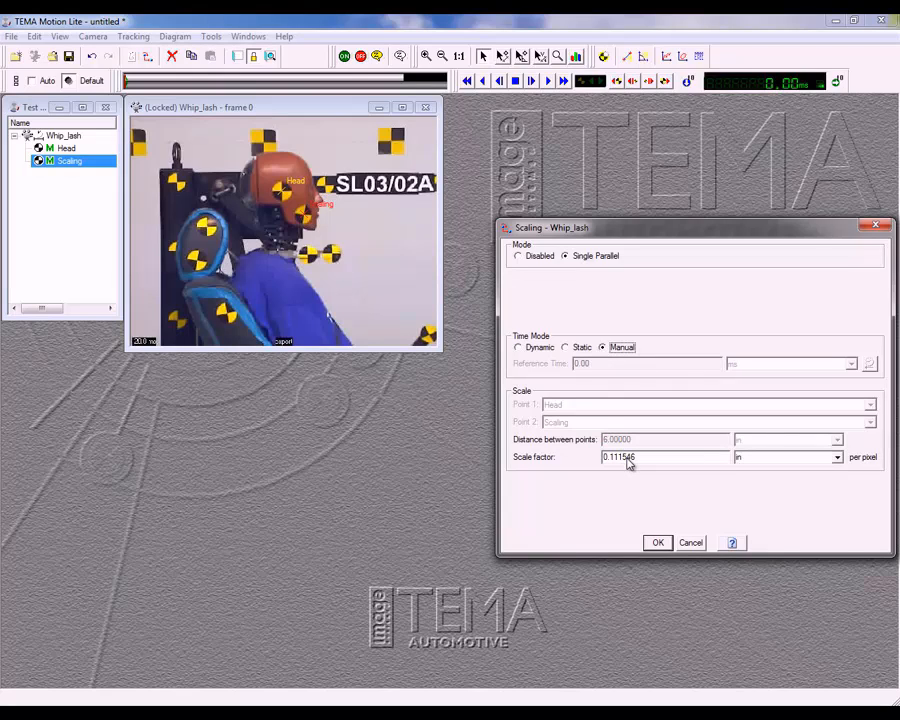
{"action": "left_click", "coordinate": [566, 349]}
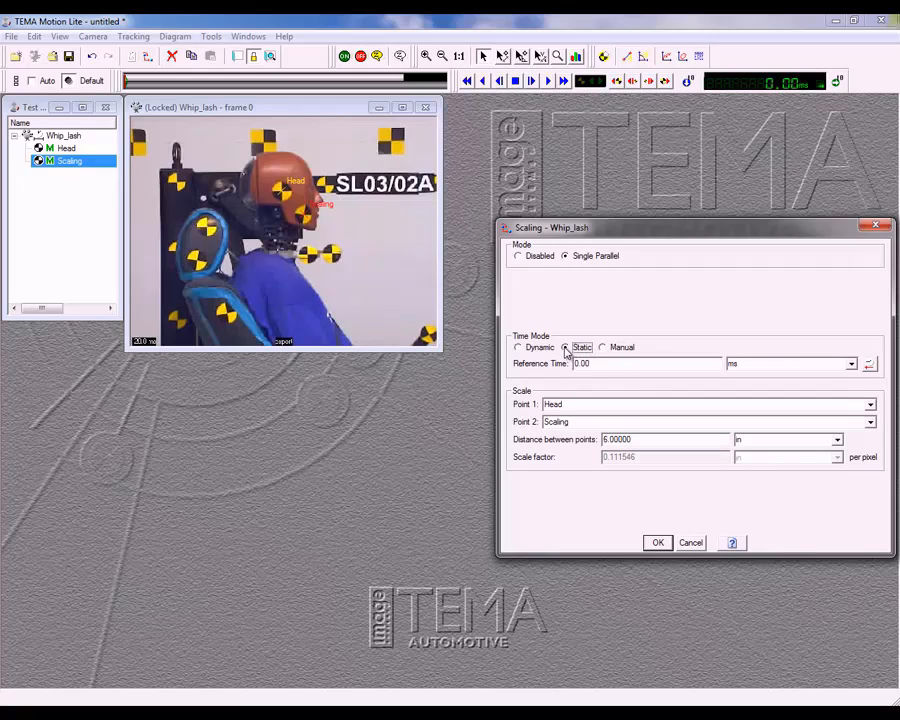
{"action": "left_click", "coordinate": [656, 543]}
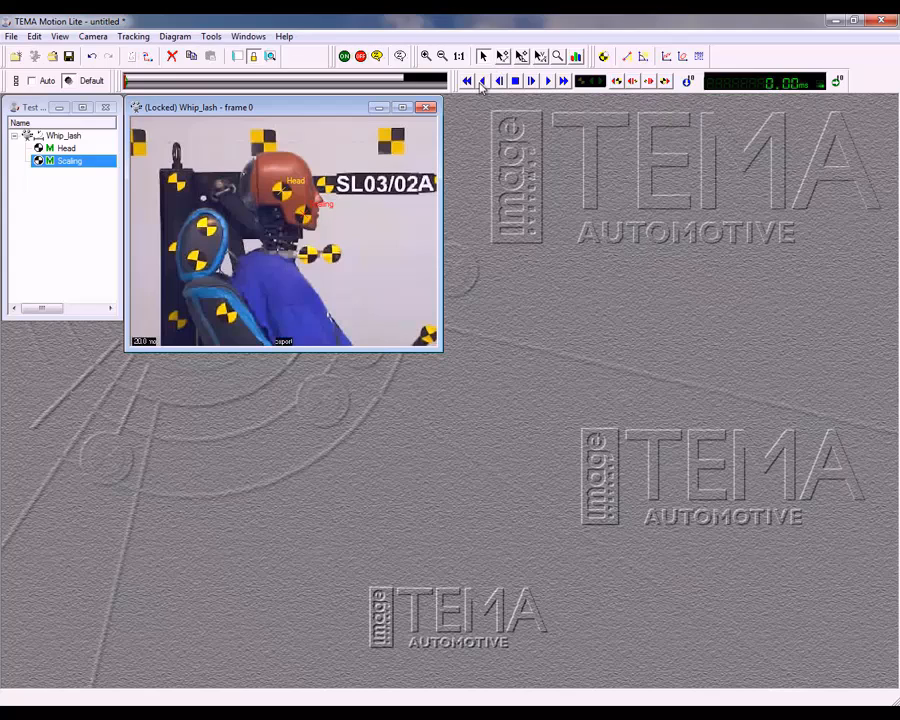
Preview the image sequence forward and backward, and advance it to frame 190.
{"action": "left_click", "coordinate": [548, 81]}
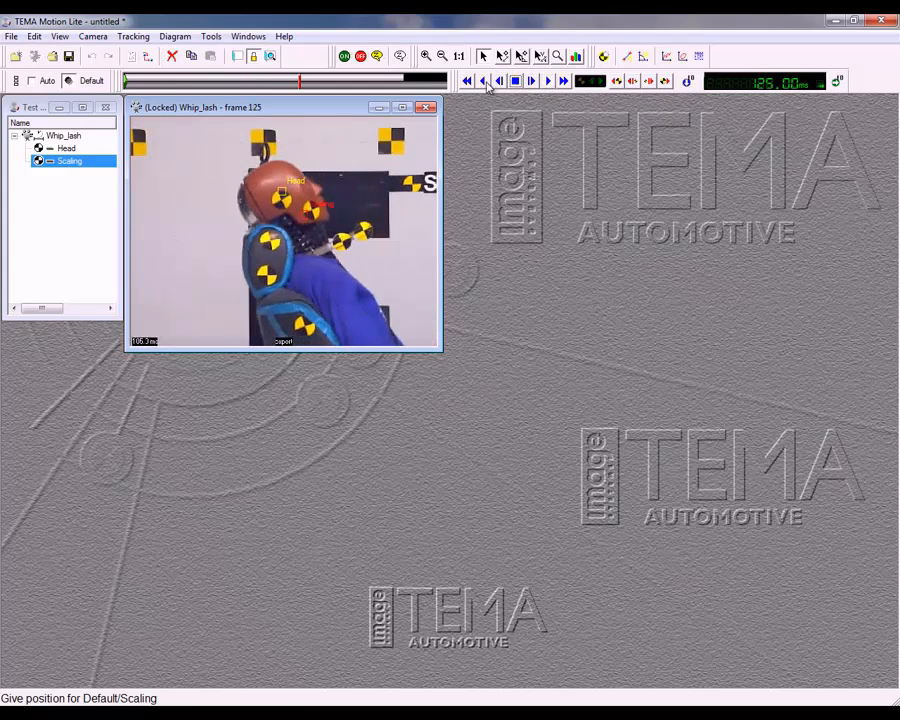
{"action": "left_click", "coordinate": [483, 82]}
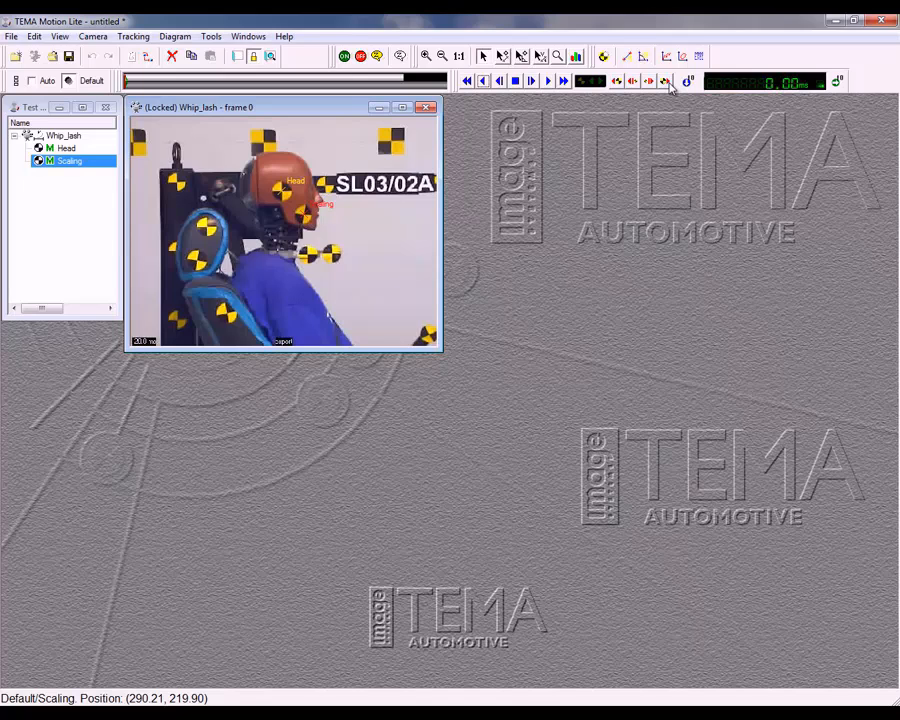
{"action": "left_click", "coordinate": [547, 80]}
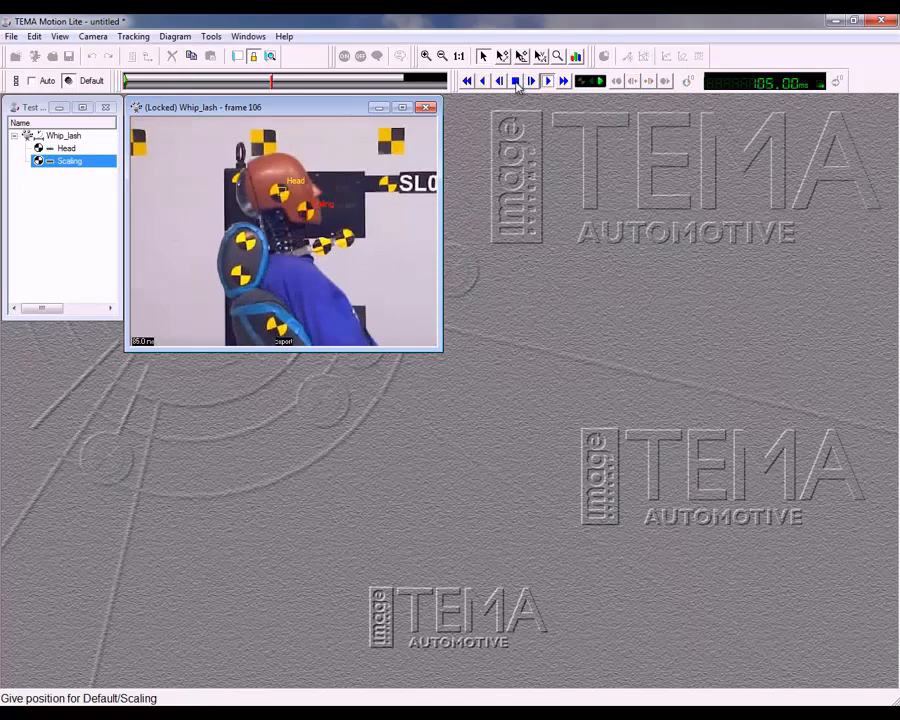
{"action": "left_click", "coordinate": [515, 81]}
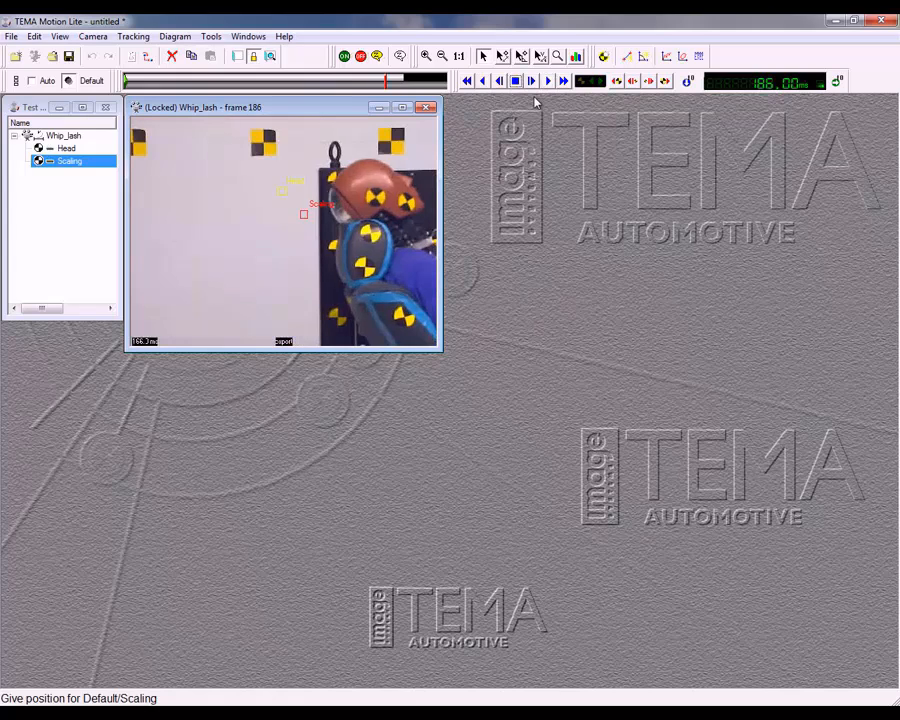
{"action": "left_click", "coordinate": [531, 81]}
{"action": "left_click", "coordinate": [531, 81]}
{"action": "left_click", "coordinate": [531, 81]}
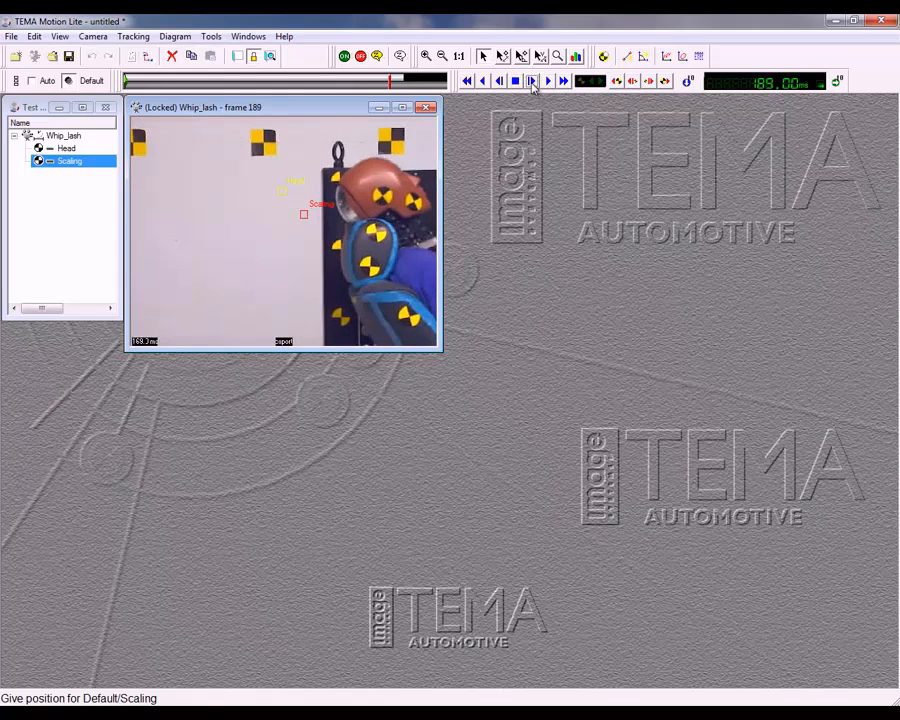
{"action": "left_click", "coordinate": [531, 81]}
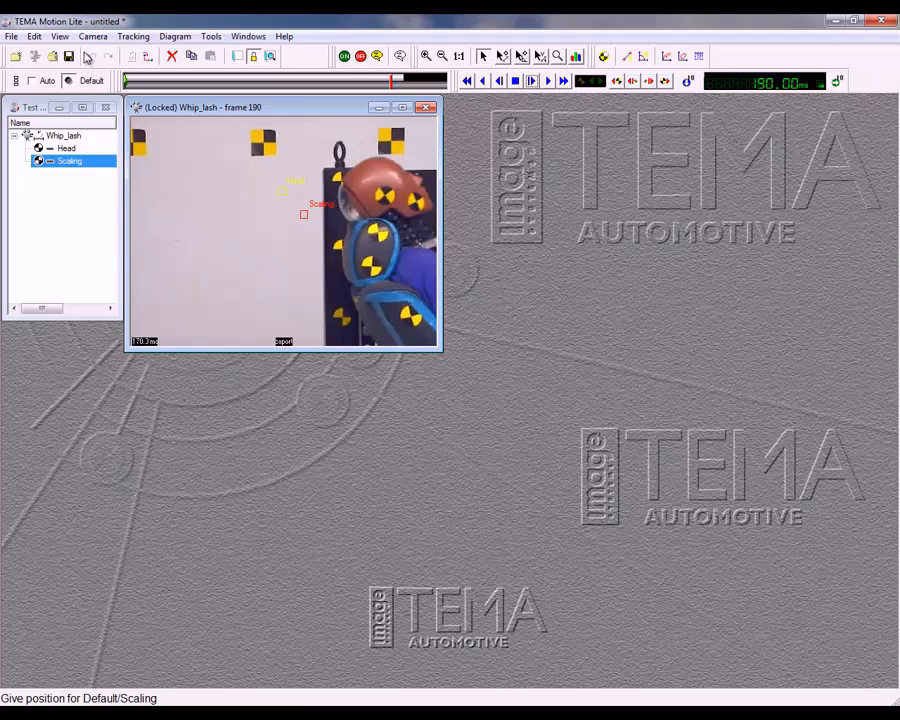
Set the user-defined end time to the current time of 190.00 ms and switch off tracking for the Scaling point.
{"action": "left_click", "coordinate": [34, 36]}
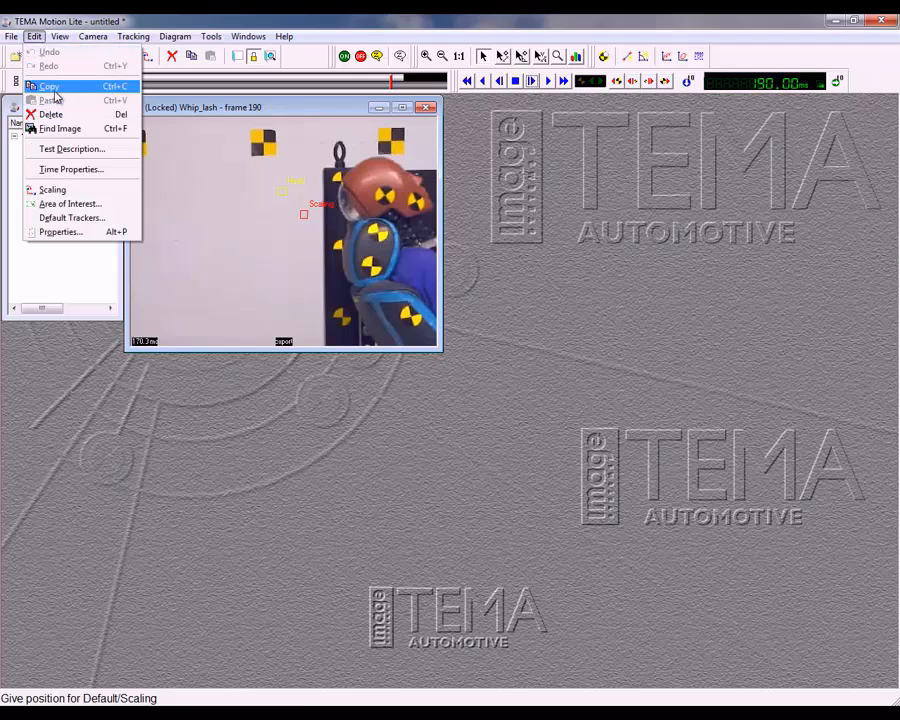
{"action": "left_click", "coordinate": [62, 170]}
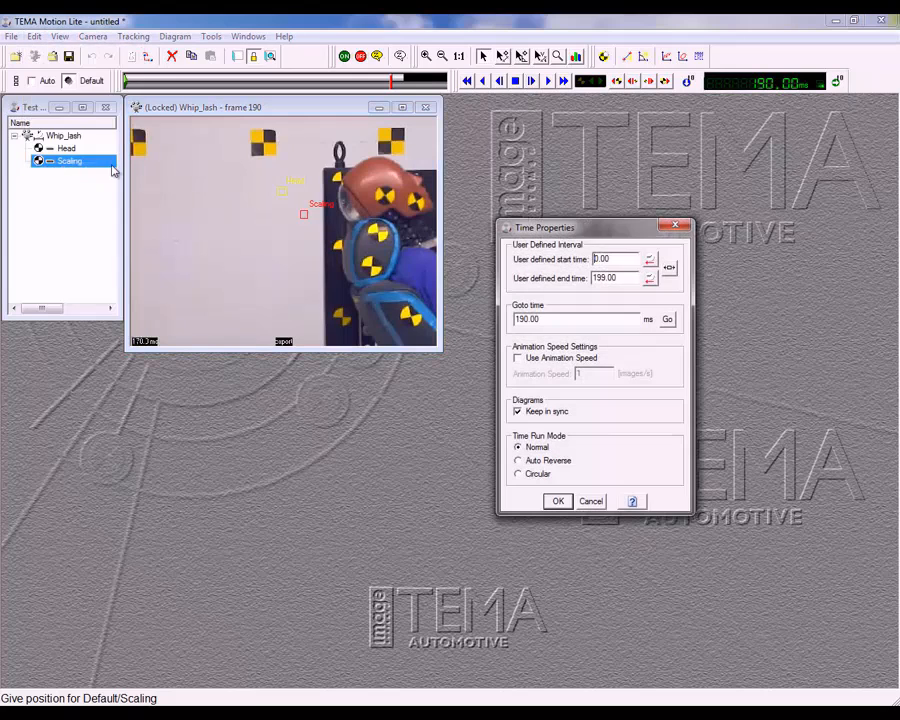
{"action": "left_click", "coordinate": [651, 279]}
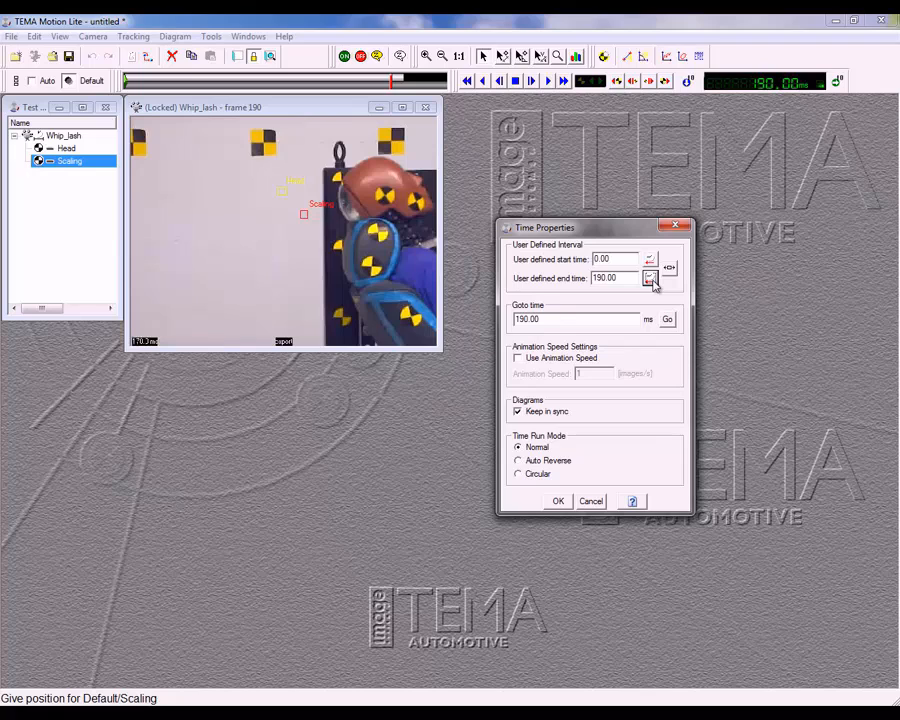
{"action": "left_click", "coordinate": [558, 502]}
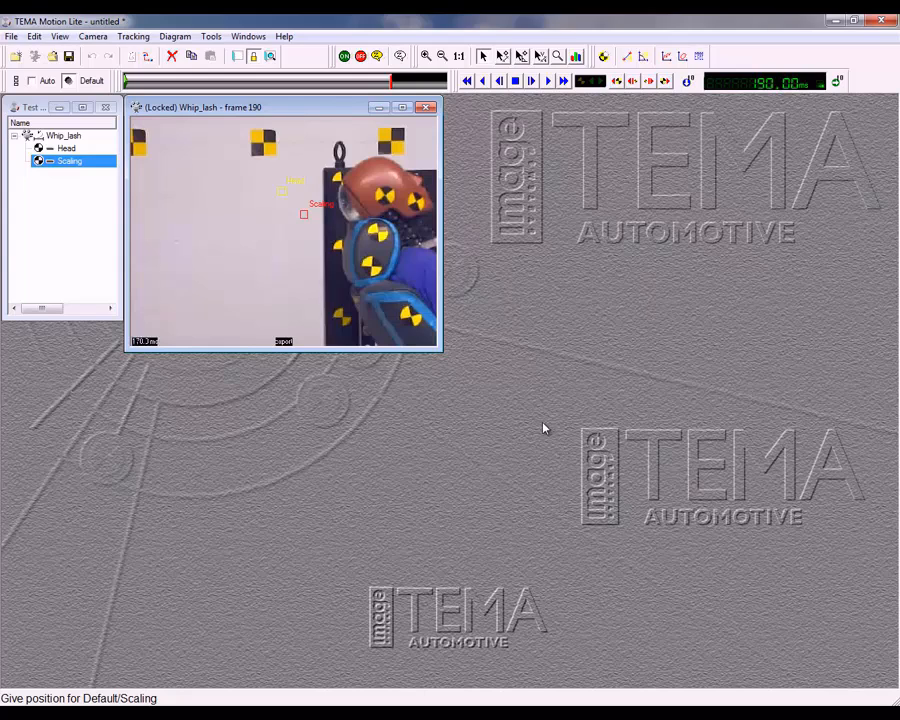
{"action": "left_click", "coordinate": [361, 58]}
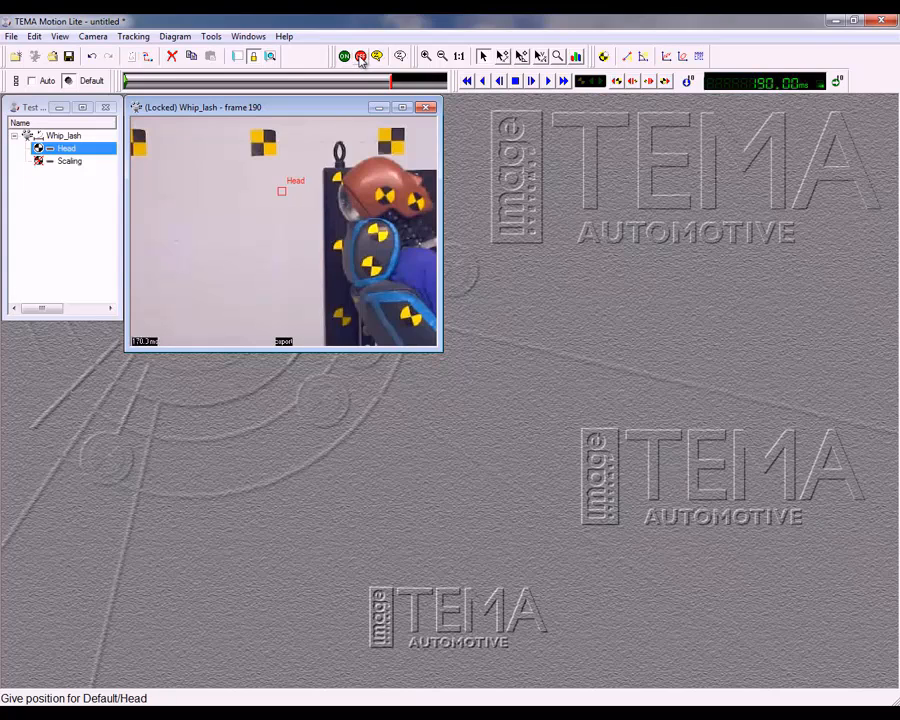
Create an XT diagram and add the Whip_lash view's Head point to it as a curve.
{"action": "left_click", "coordinate": [178, 40]}
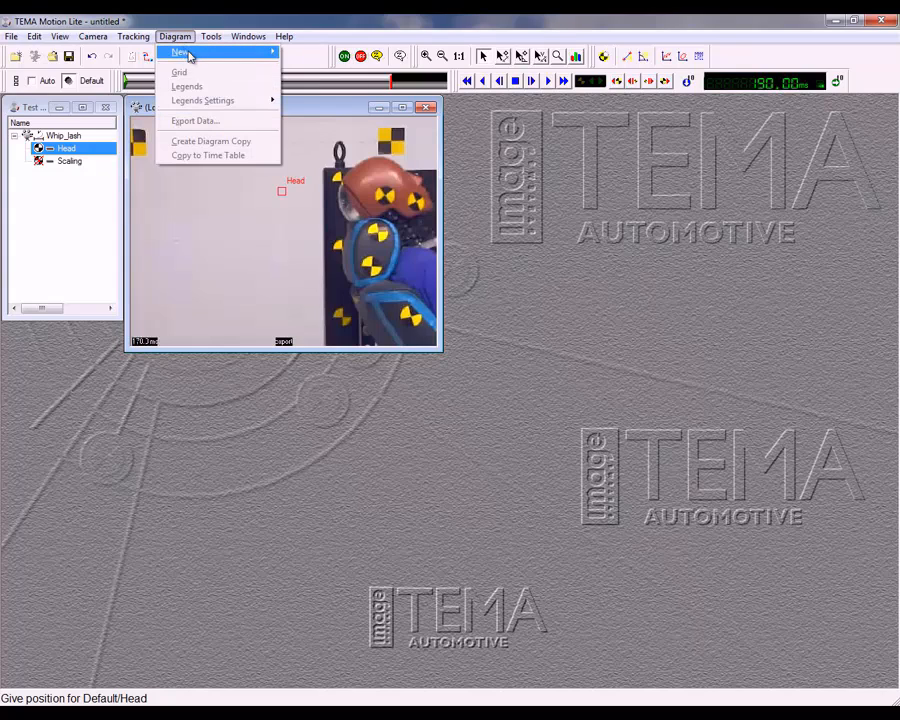
{"action": "mouse_move", "coordinate": [192, 55]}
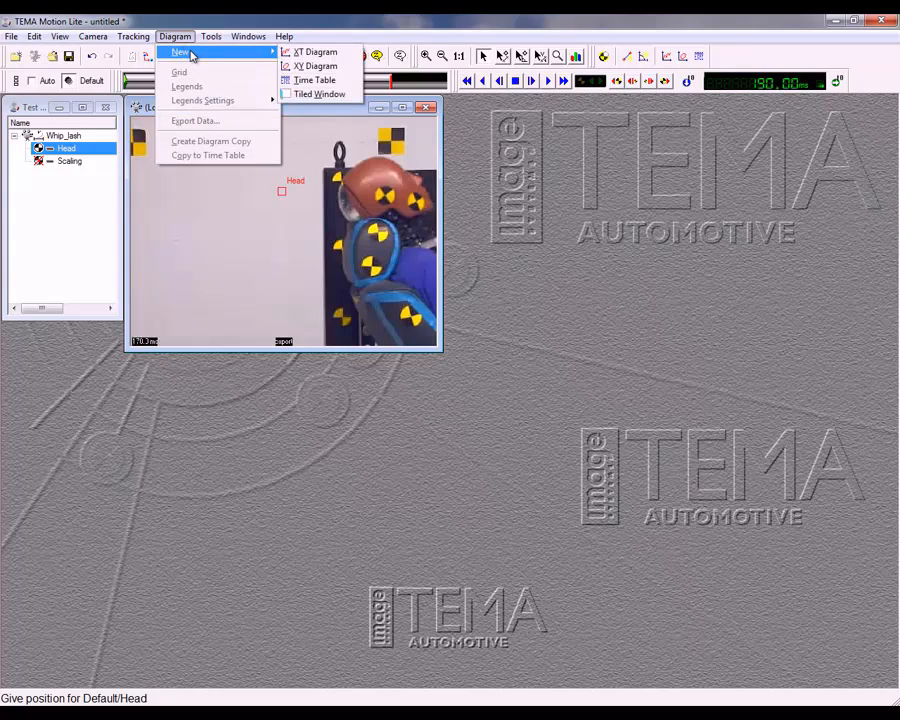
{"action": "left_click", "coordinate": [299, 54]}
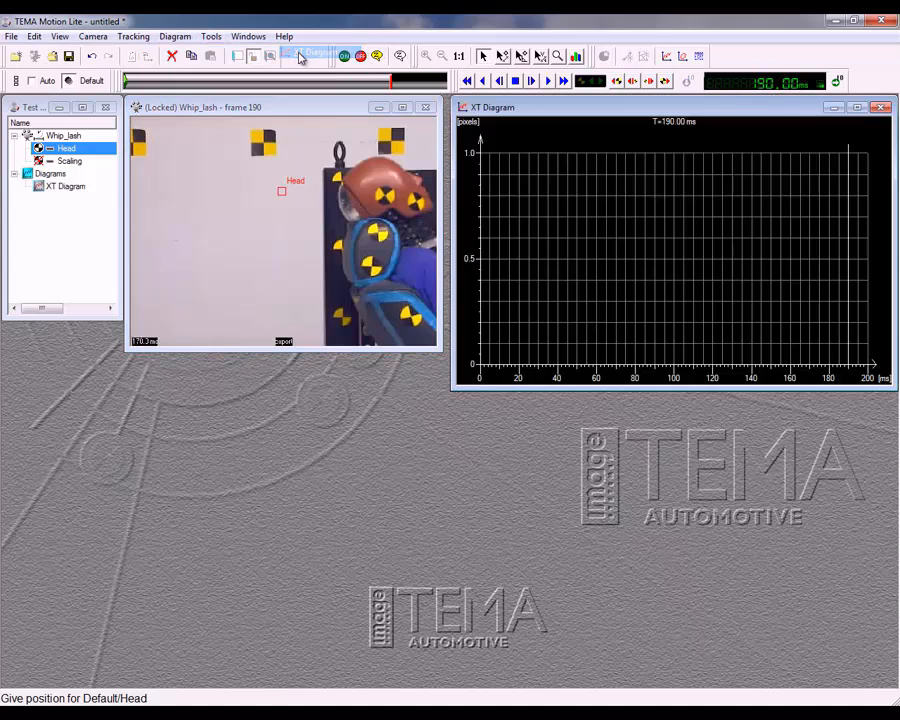
{"action": "right_click", "coordinate": [634, 235]}
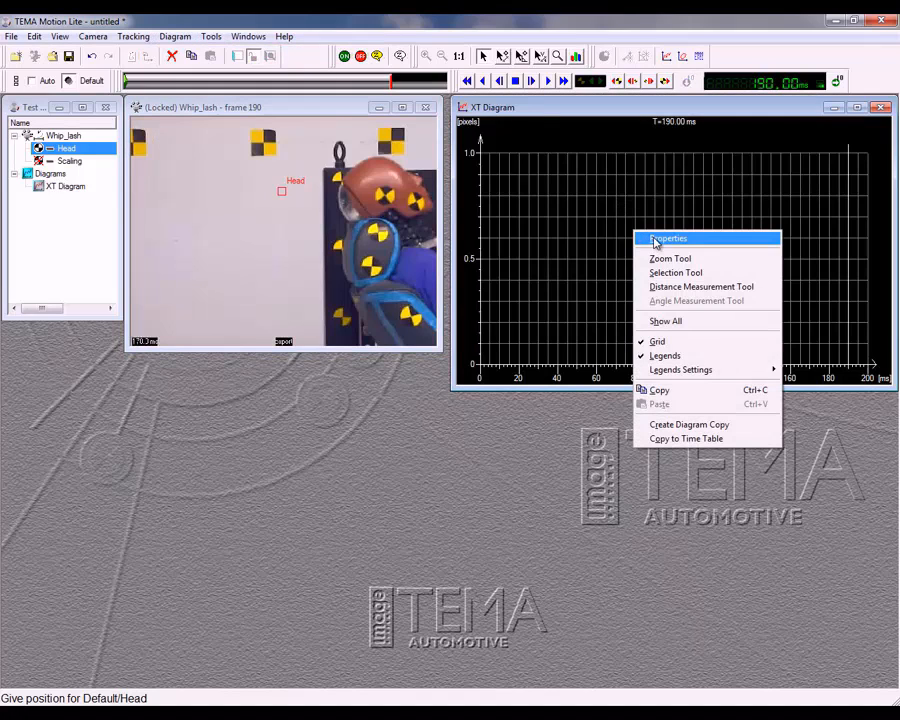
{"action": "left_click", "coordinate": [655, 241]}
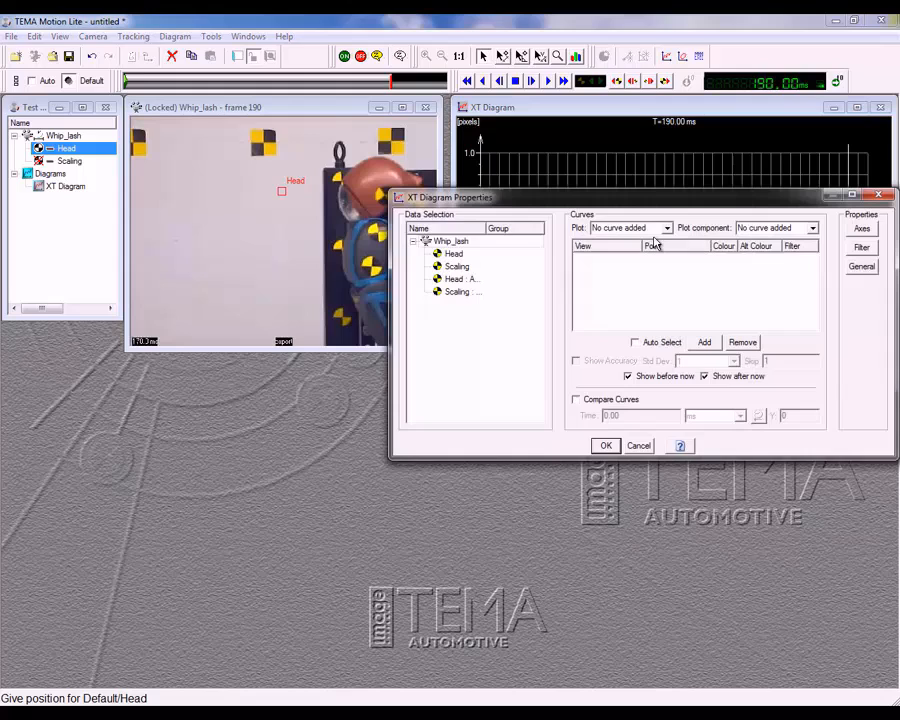
{"action": "left_click", "coordinate": [455, 254]}
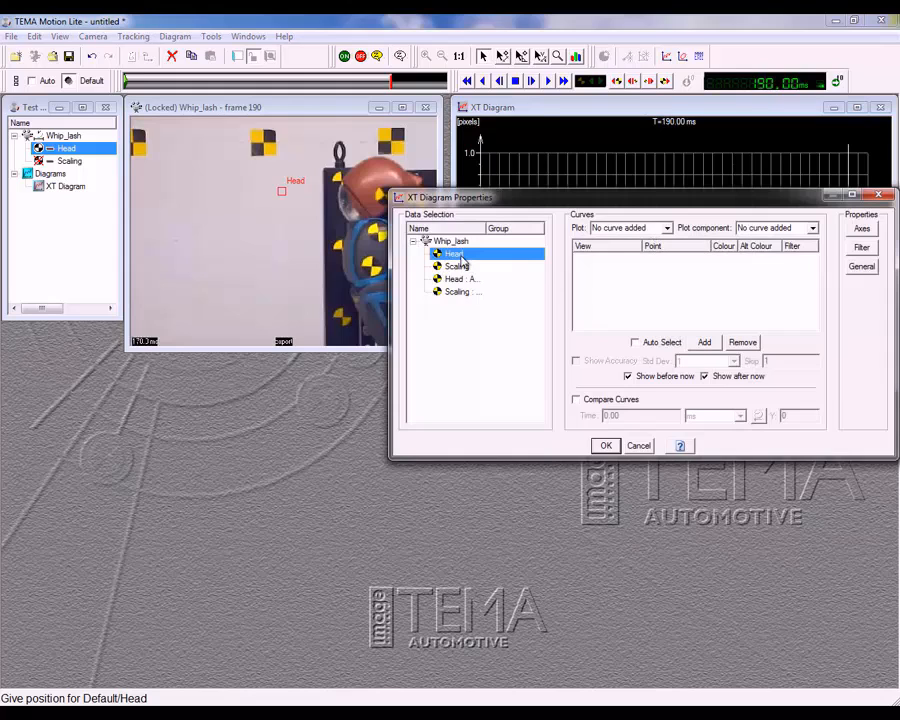
{"action": "left_click", "coordinate": [704, 343]}
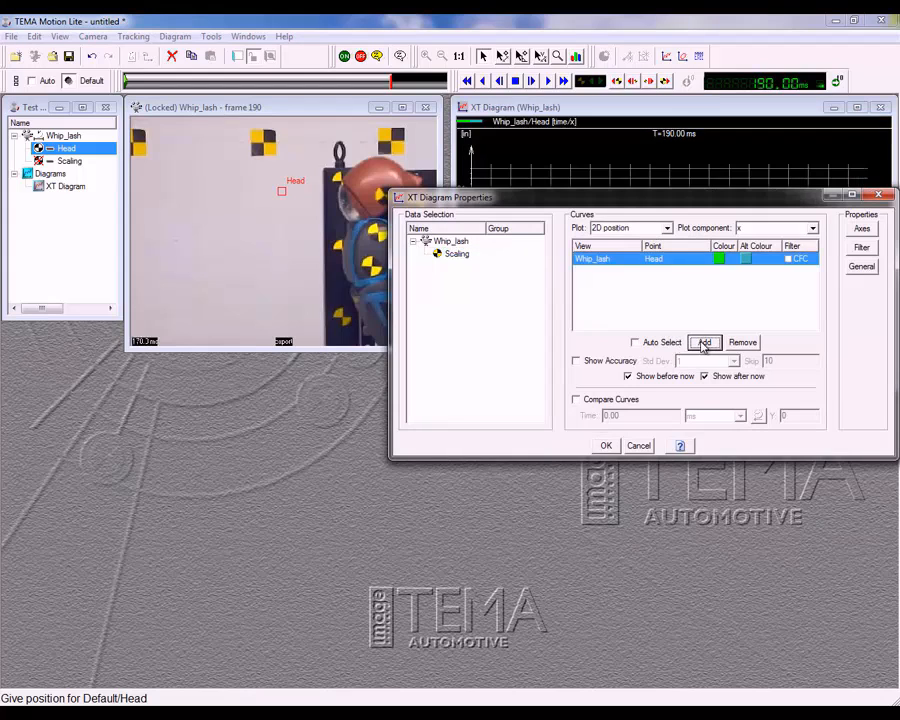
Review the plot and component choices for the Head curve, keep 2D position and x, and apply the diagram properties.
{"action": "left_click", "coordinate": [667, 228]}
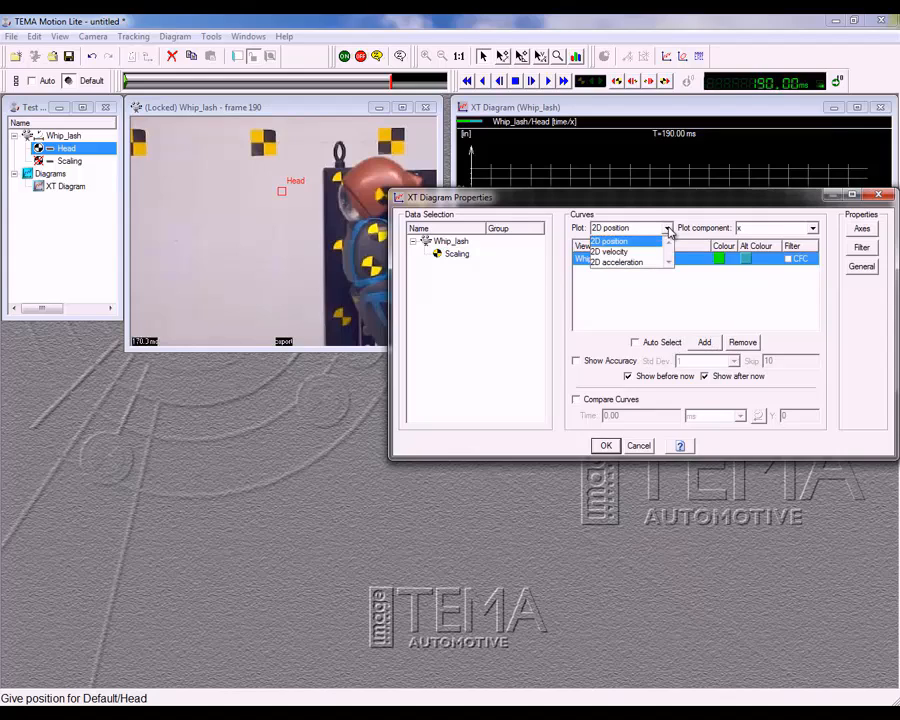
{"action": "left_click", "coordinate": [668, 229]}
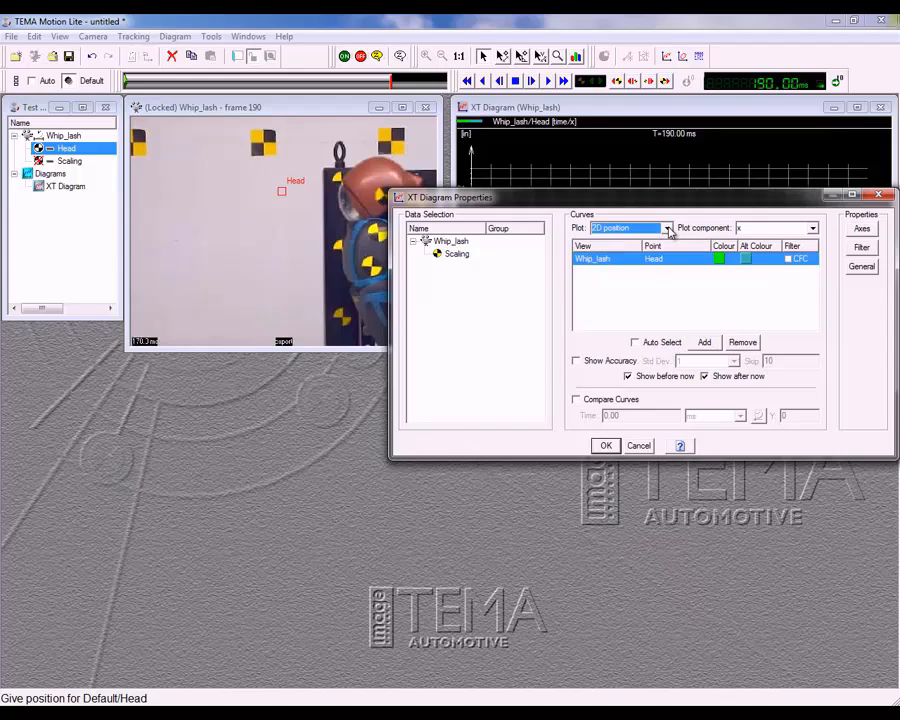
{"action": "left_click", "coordinate": [813, 229]}
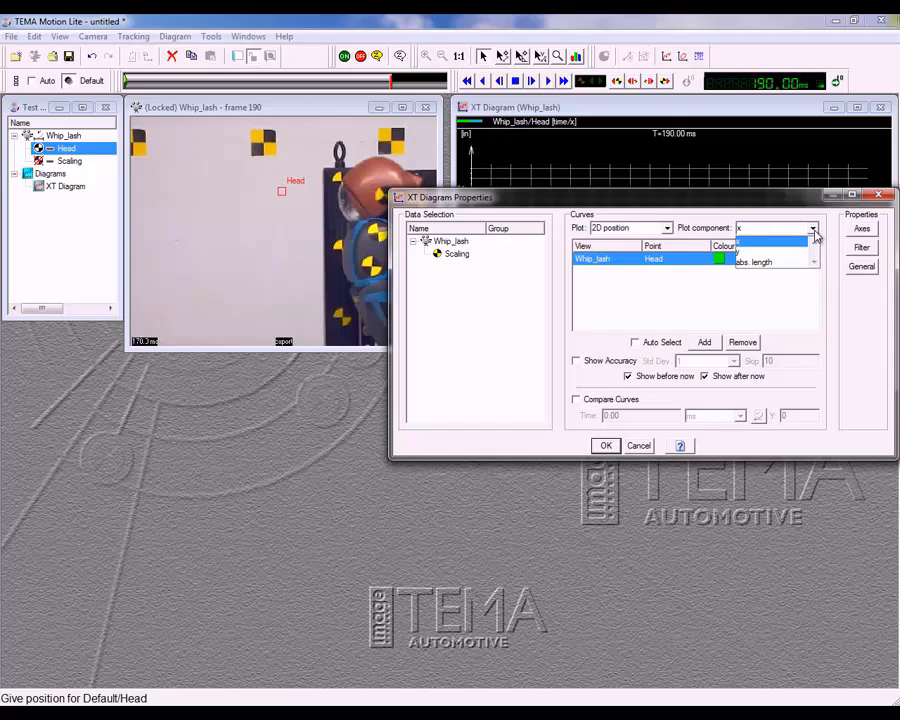
{"action": "left_click", "coordinate": [809, 232]}
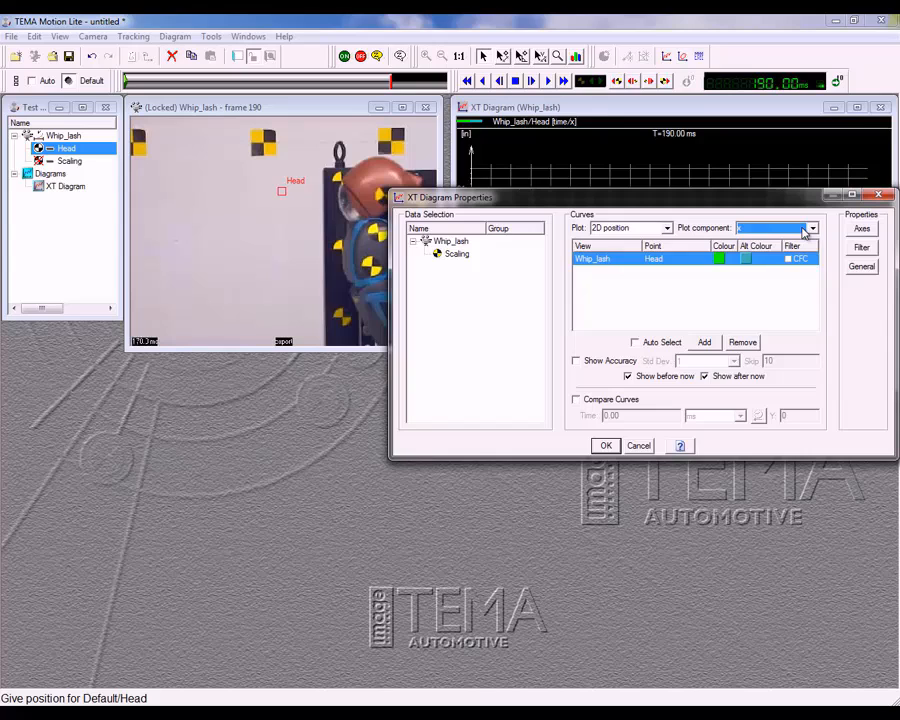
{"action": "left_click", "coordinate": [605, 446]}
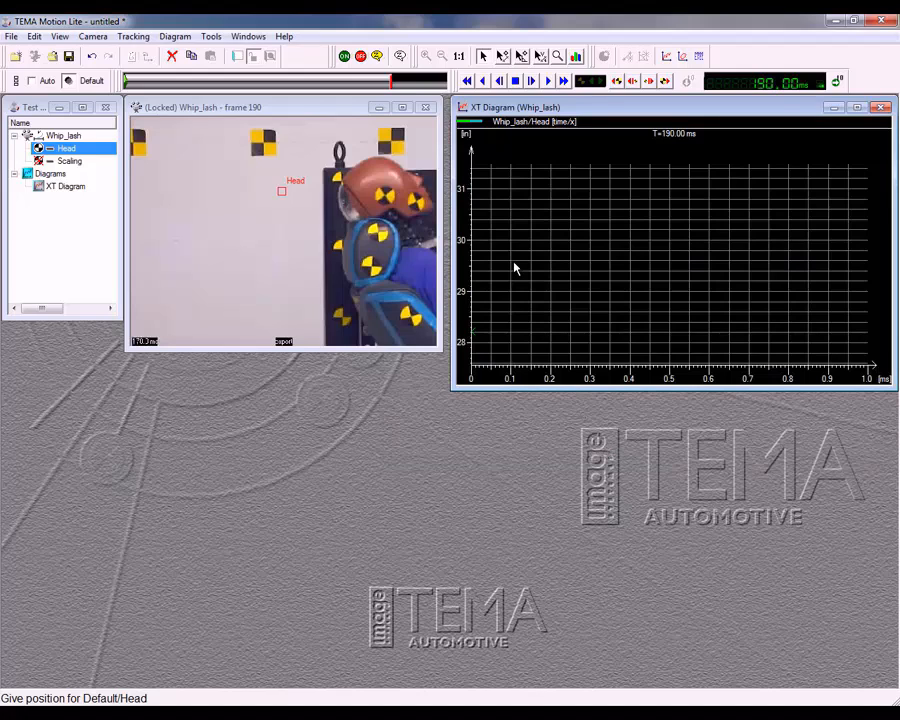
Create a new time table below the XT diagram.
{"action": "left_click", "coordinate": [175, 38]}
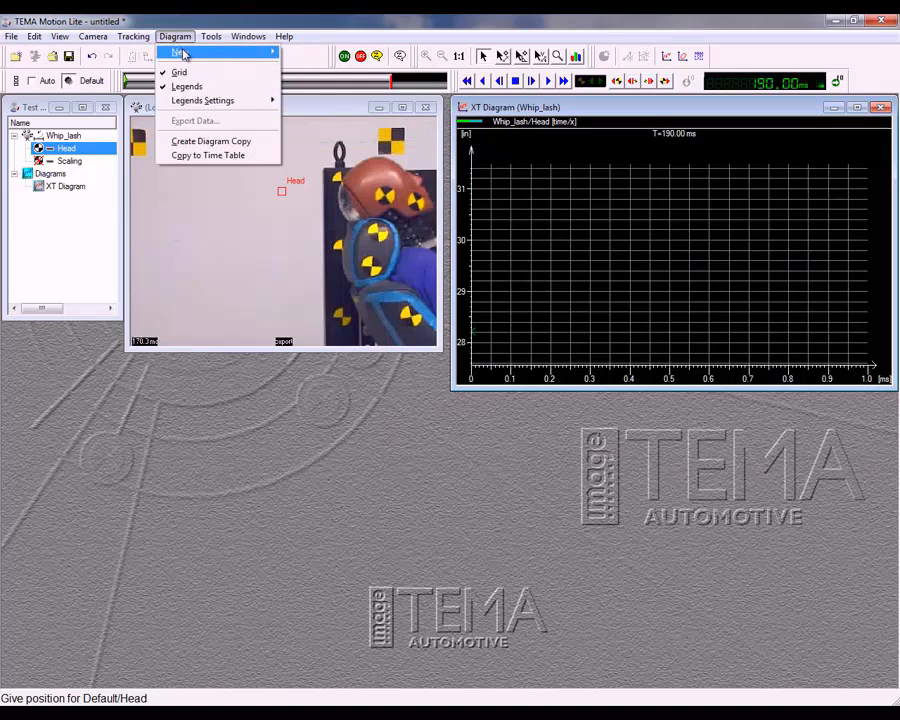
{"action": "mouse_move", "coordinate": [195, 53]}
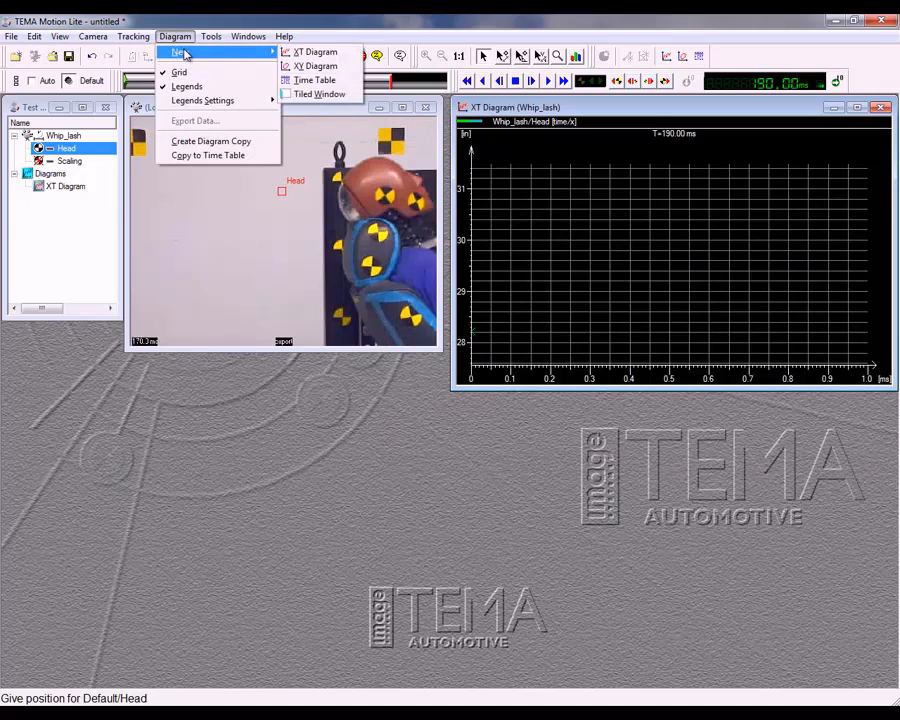
{"action": "left_click", "coordinate": [314, 80]}
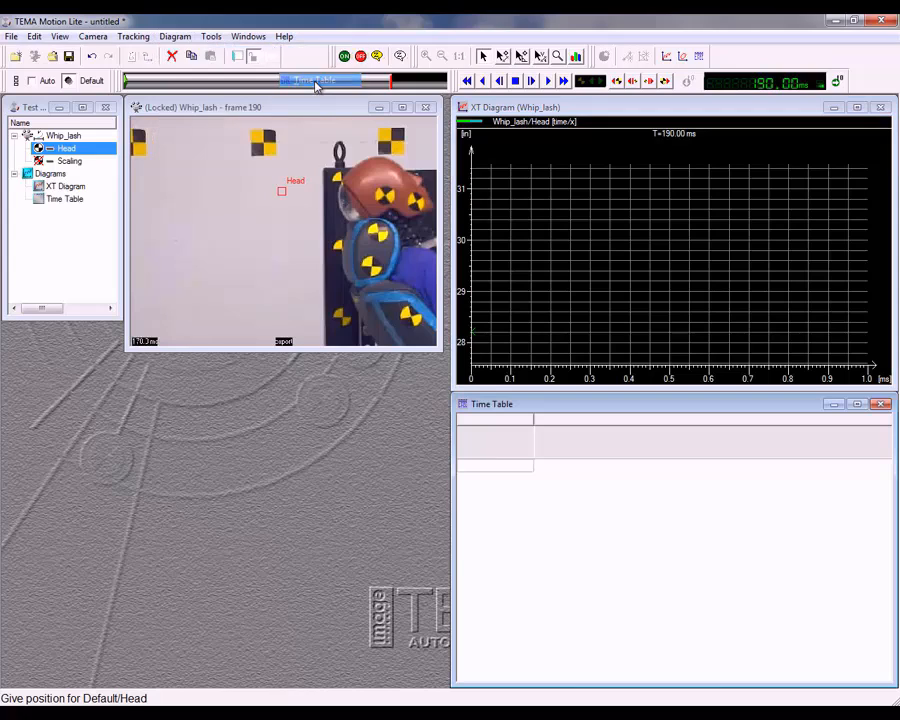
Add the Head point's Position to the time table with time derivative None and all components, and apply the table properties.
{"action": "right_click", "coordinate": [652, 508]}
{"action": "left_click", "coordinate": [669, 512]}
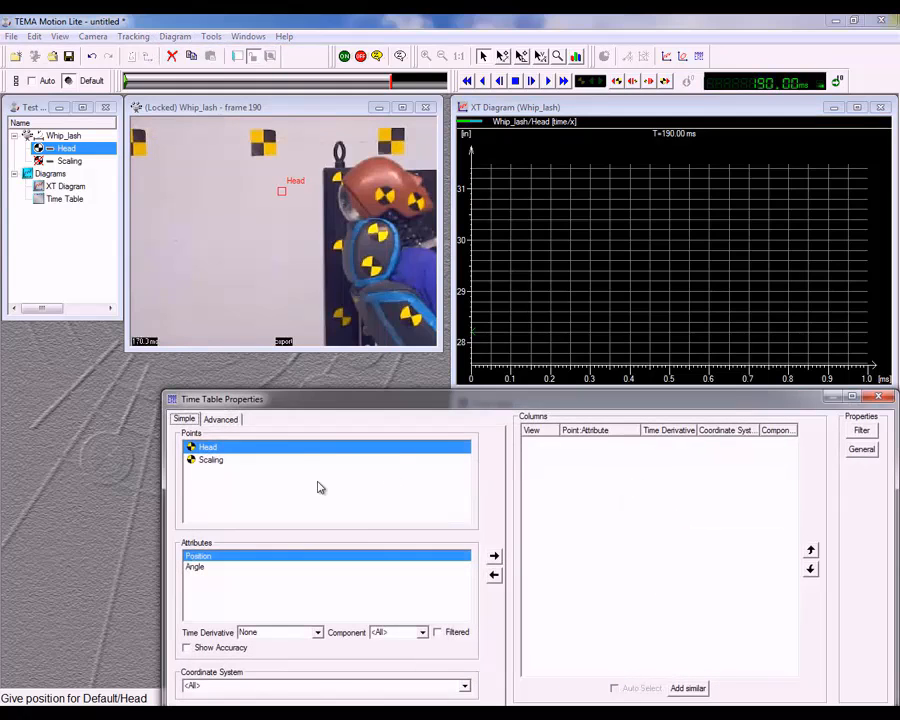
{"action": "left_click", "coordinate": [317, 633]}
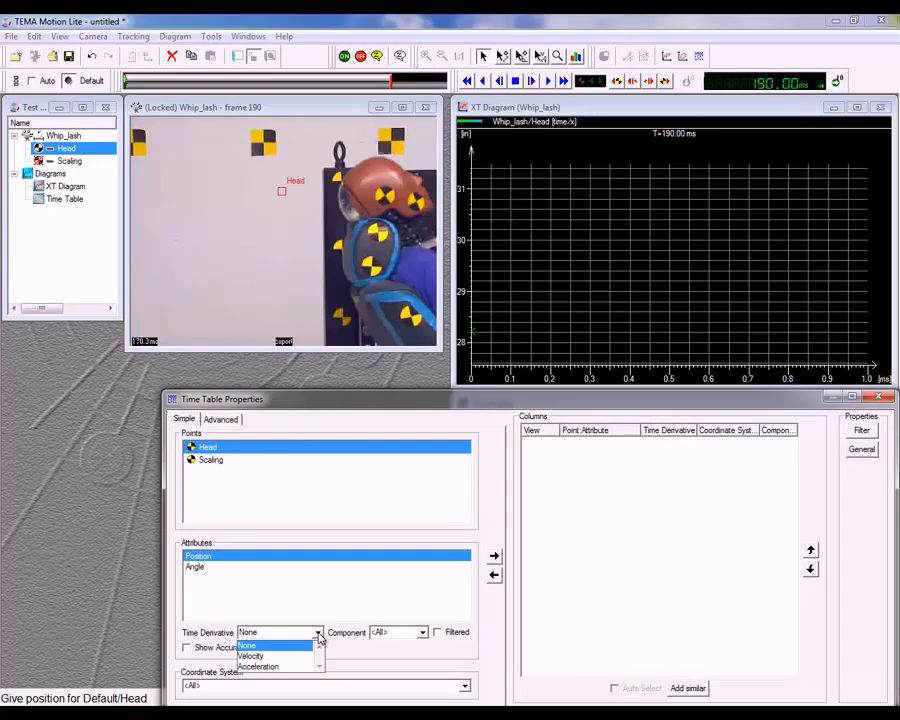
{"action": "left_click", "coordinate": [317, 634]}
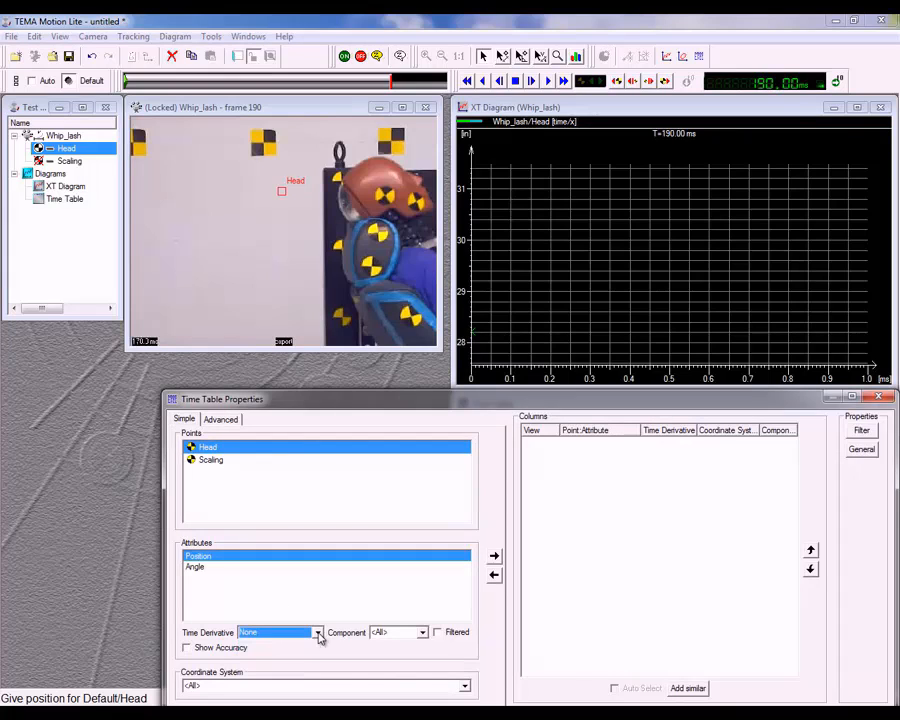
{"action": "left_click", "coordinate": [425, 634]}
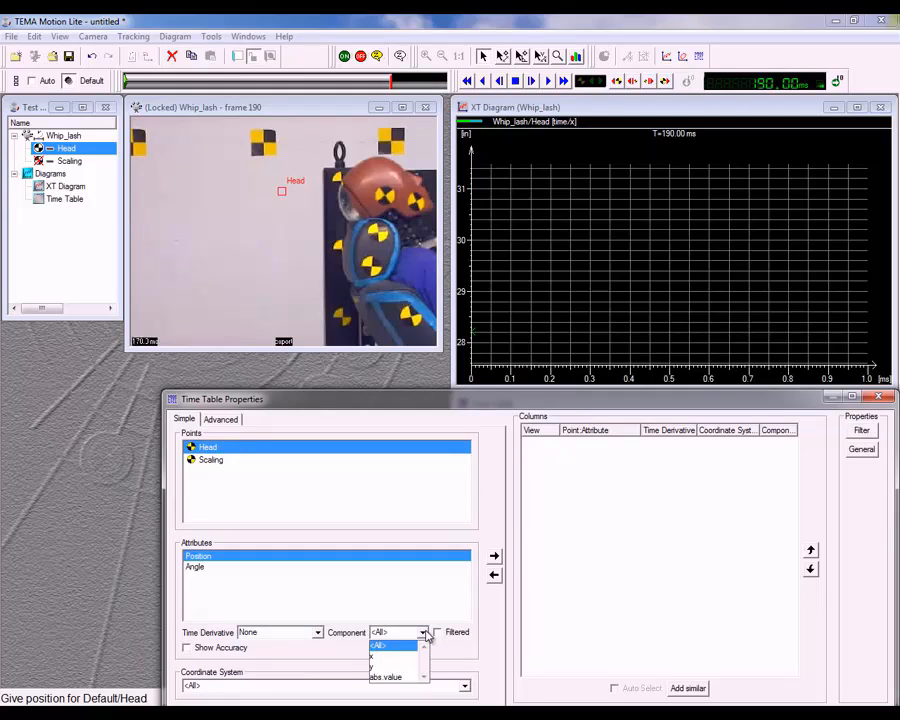
{"action": "left_click", "coordinate": [425, 634]}
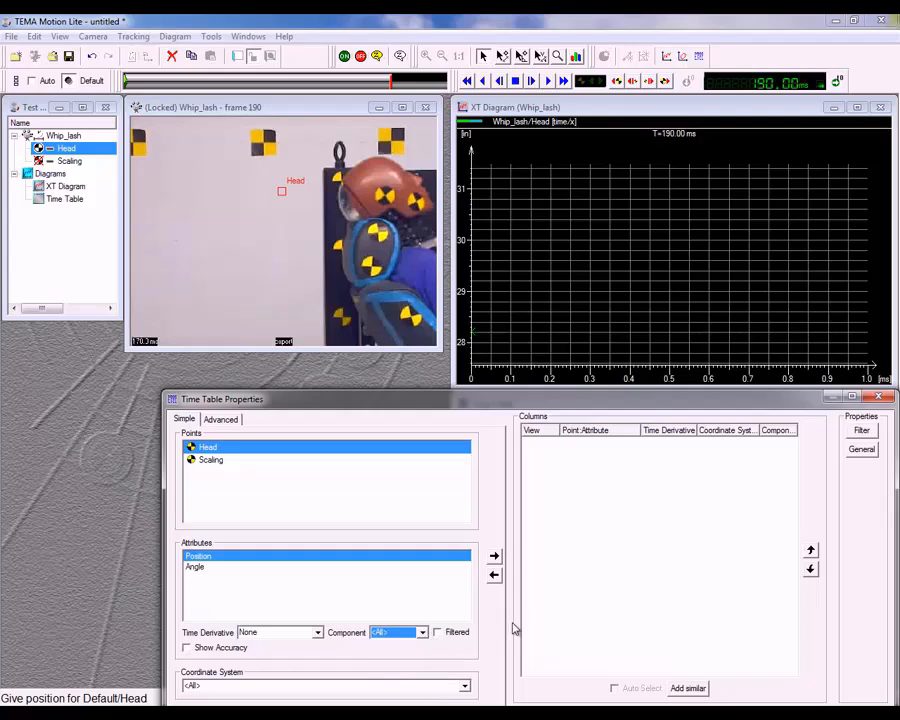
{"action": "left_click", "coordinate": [494, 558]}
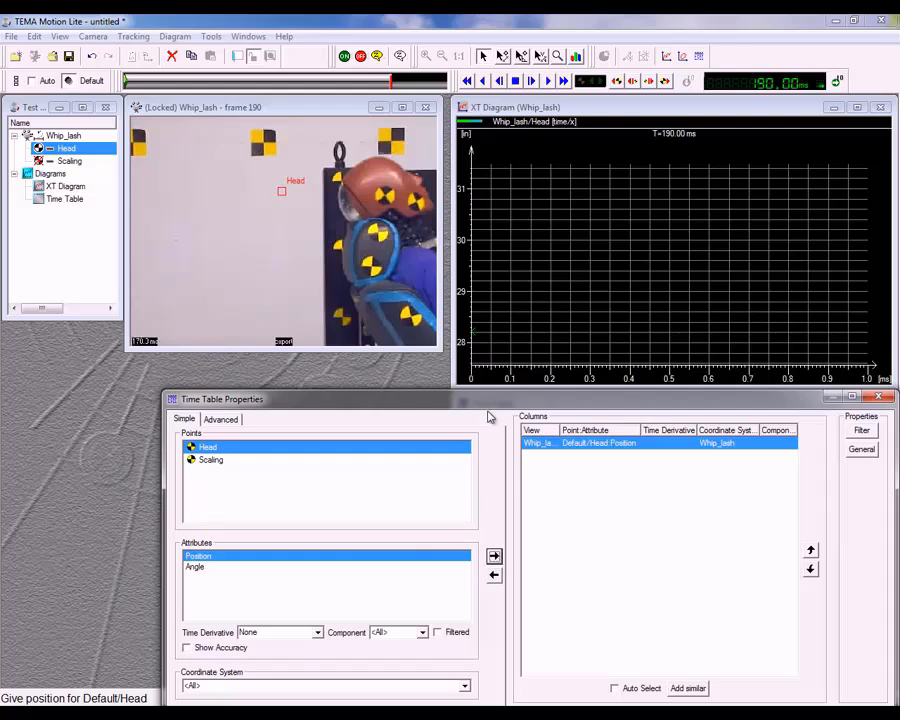
{"action": "left_click_drag", "start_coordinate": [490, 402], "coordinate": [464, 300]}
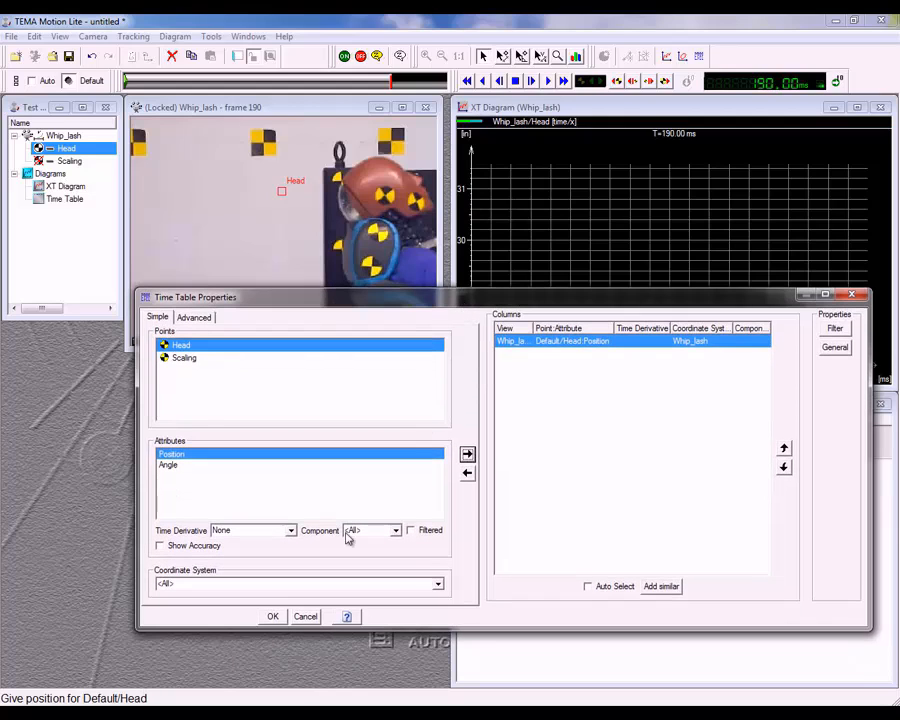
{"action": "left_click", "coordinate": [273, 616]}
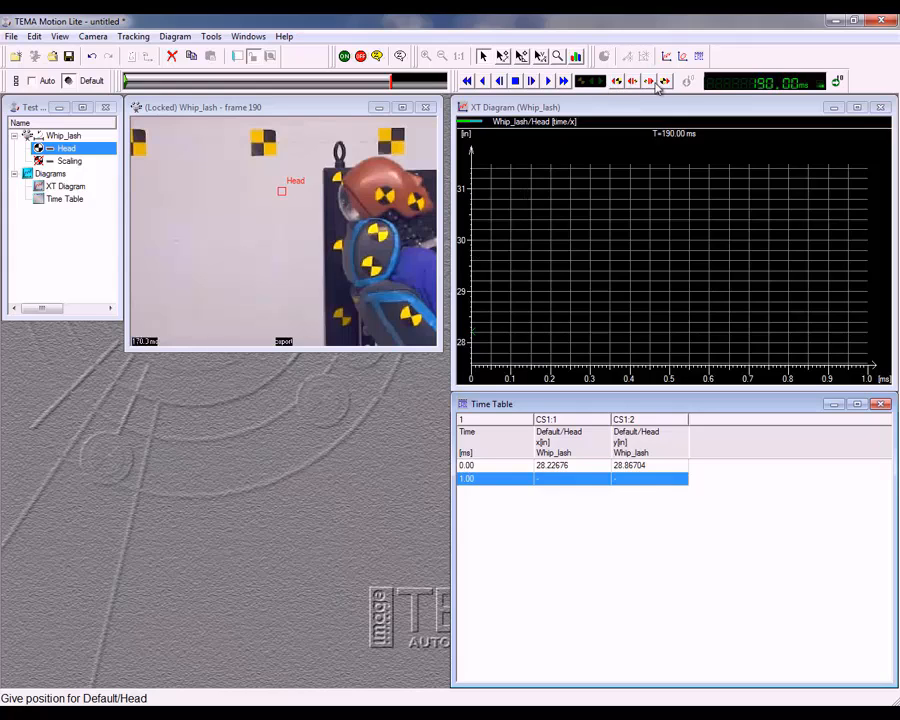
Start tracking the Head point forward through the image sequence from 0 ms.
{"action": "left_click", "coordinate": [665, 81]}
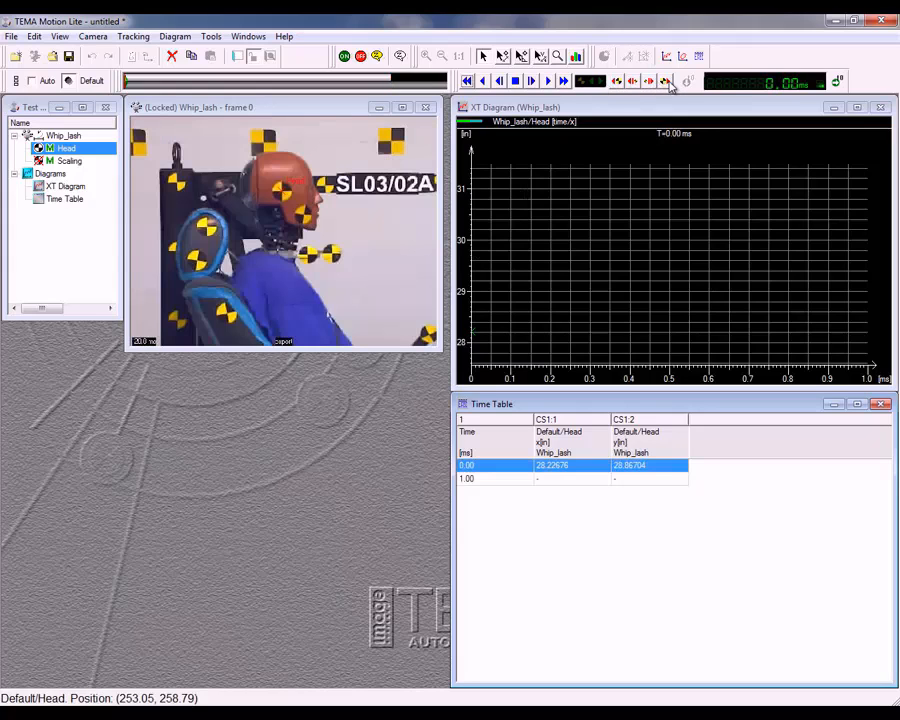
{"action": "left_click", "coordinate": [665, 81]}
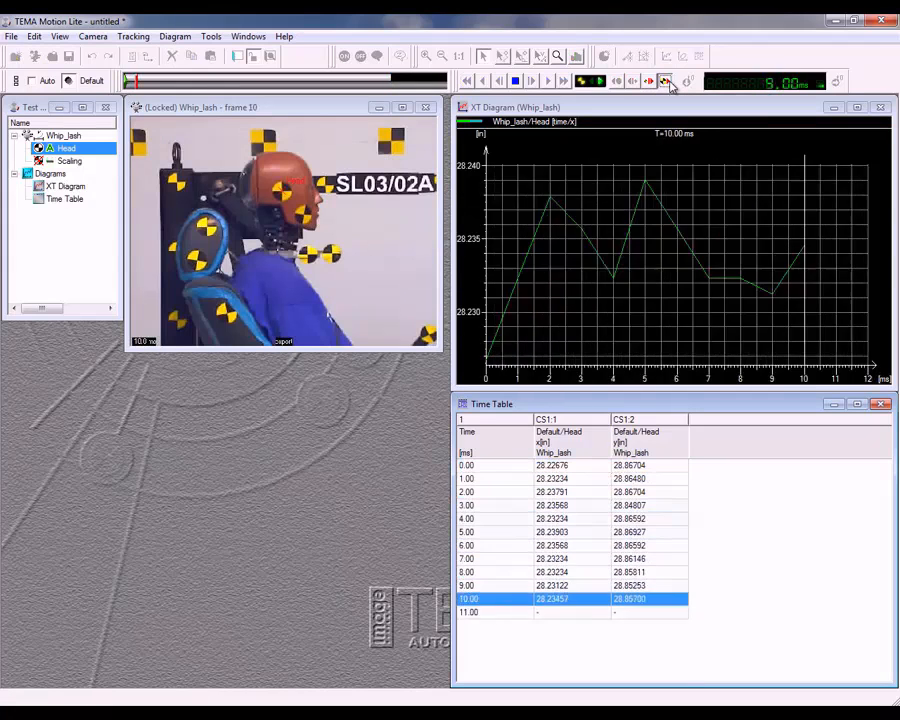